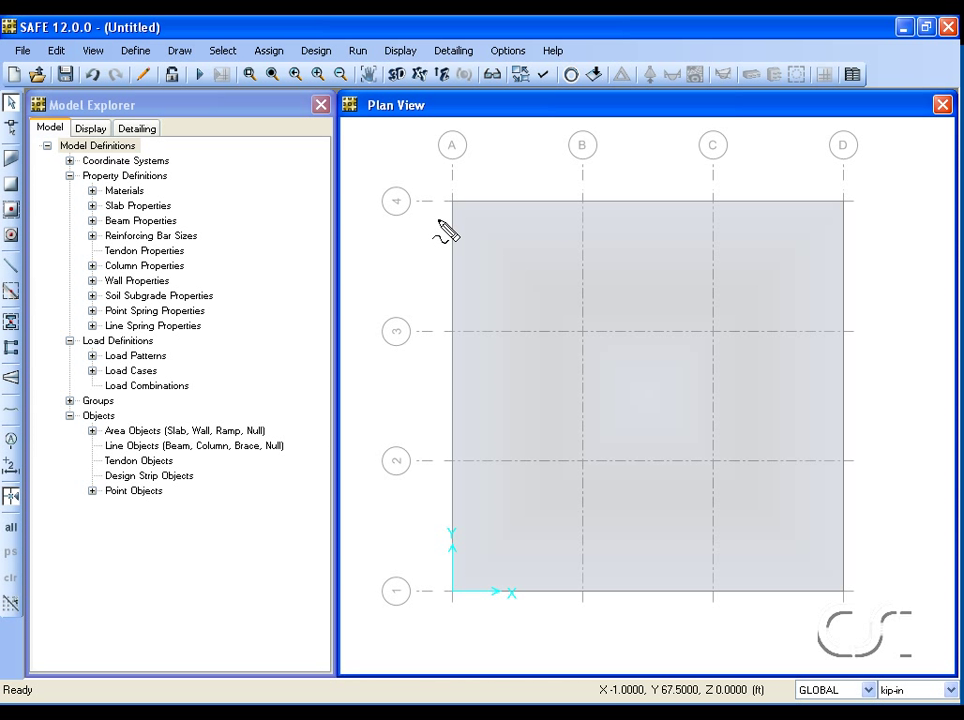
# Change the A-4 corner point's global Y coordinate from 864 to 900.
pyautogui.moveTo(439, 220)
pyautogui.mouseDown()
pyautogui.moveTo(470, 208)
pyautogui.moveTo(455, 181)
pyautogui.moveTo(439, 186)
pyautogui.moveTo(435, 222)
pyautogui.mouseUp()
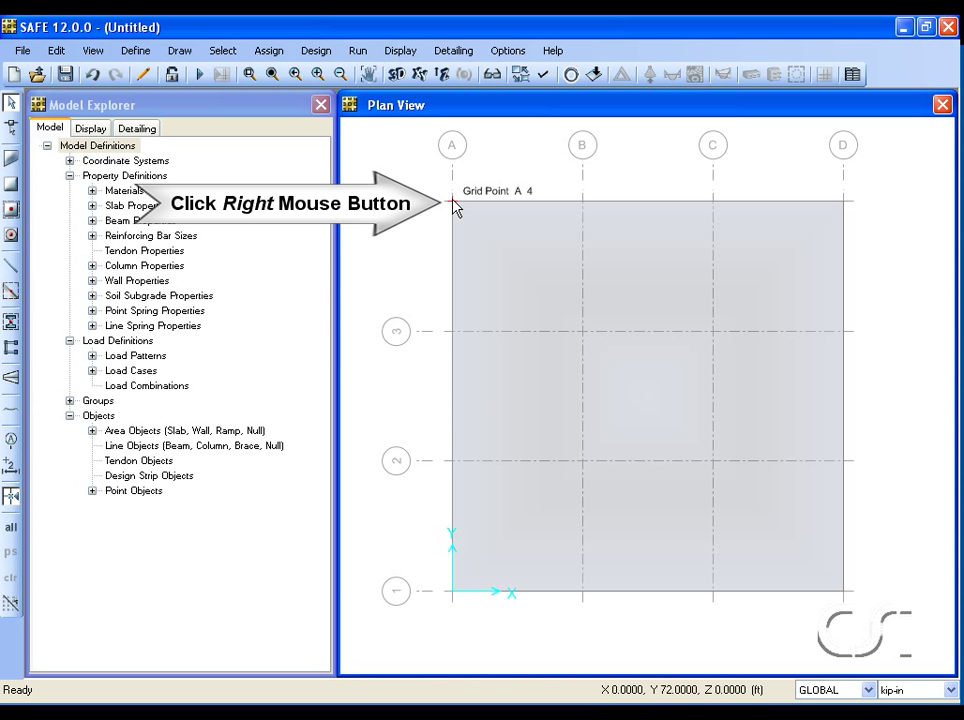
pyautogui.rightClick(455, 207)
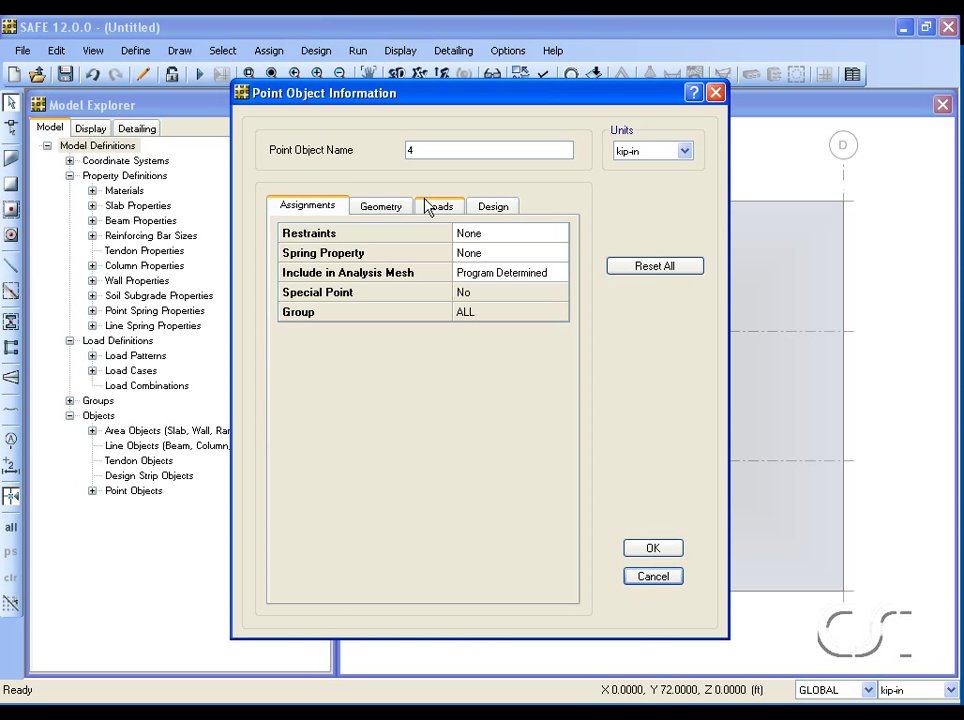
pyautogui.click(391, 208)
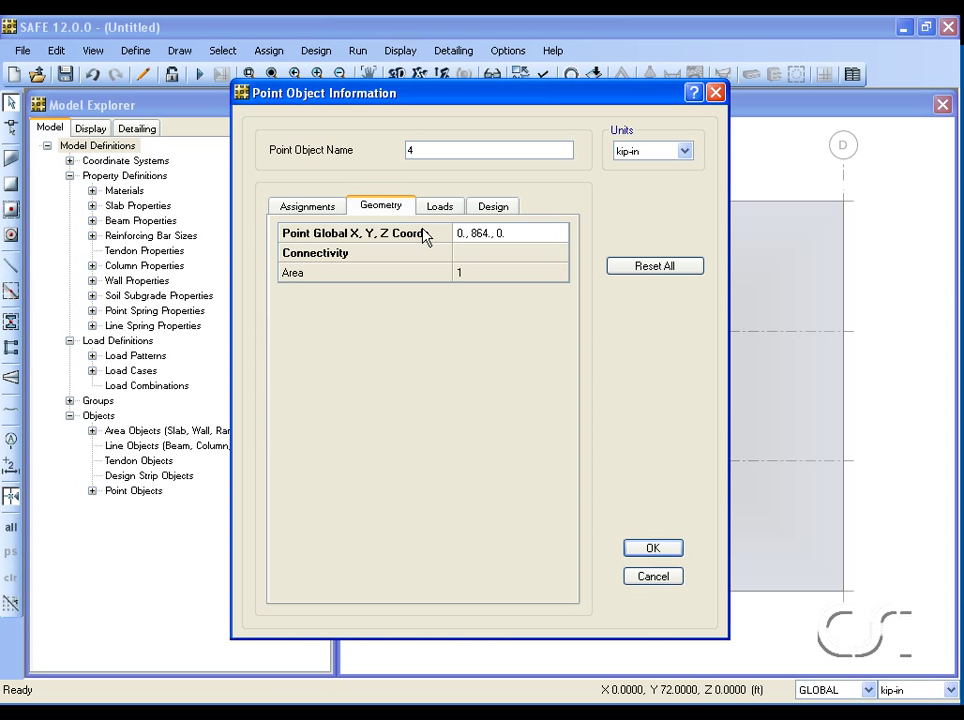
pyautogui.click(486, 243)
pyautogui.click(486, 243)
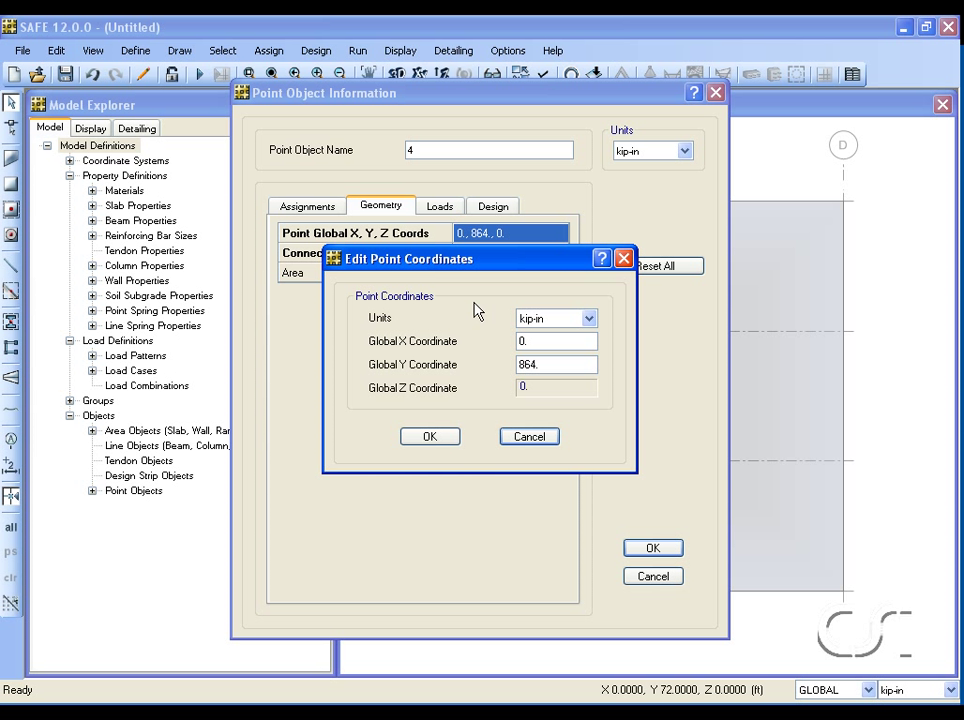
pyautogui.doubleClick(549, 364)
pyautogui.write('900')
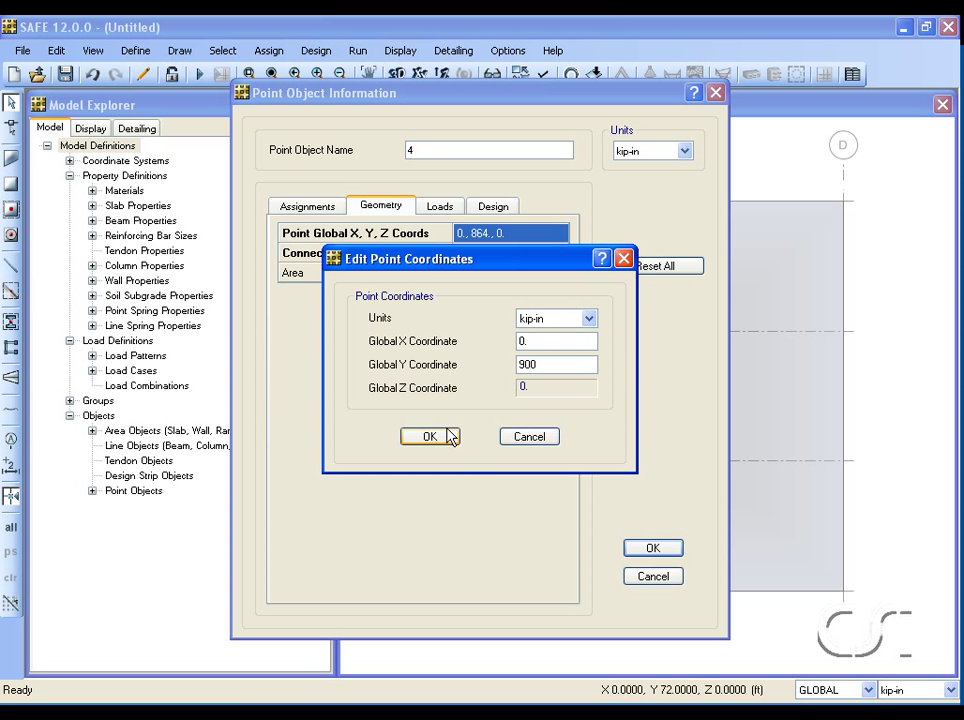
pyautogui.click(430, 437)
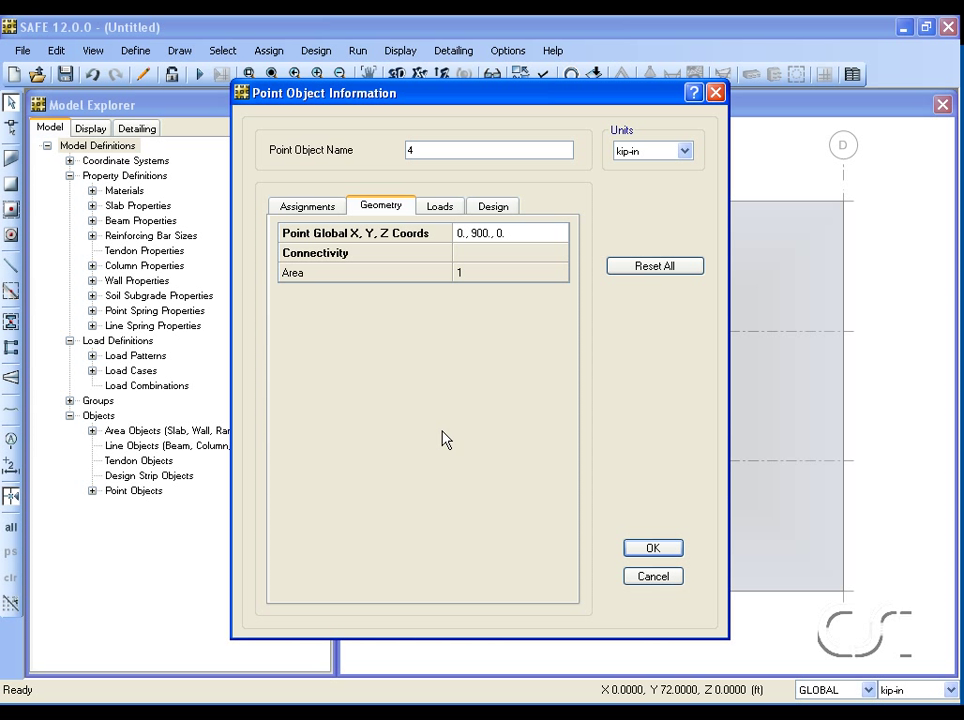
pyautogui.click(672, 556)
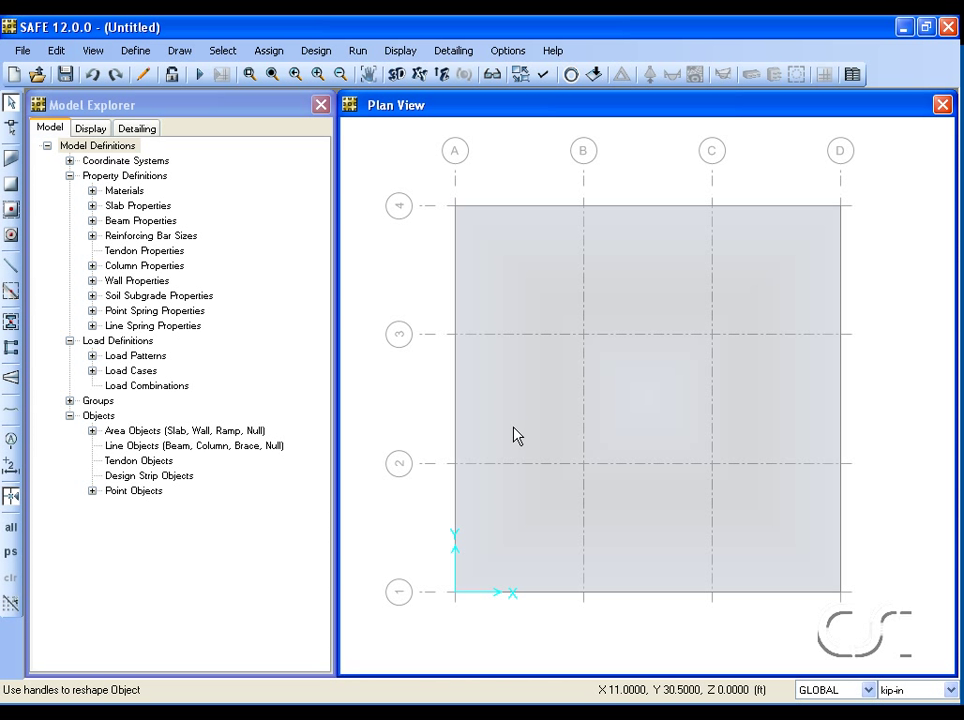
# Open the Draw menu.
pyautogui.click(191, 58)
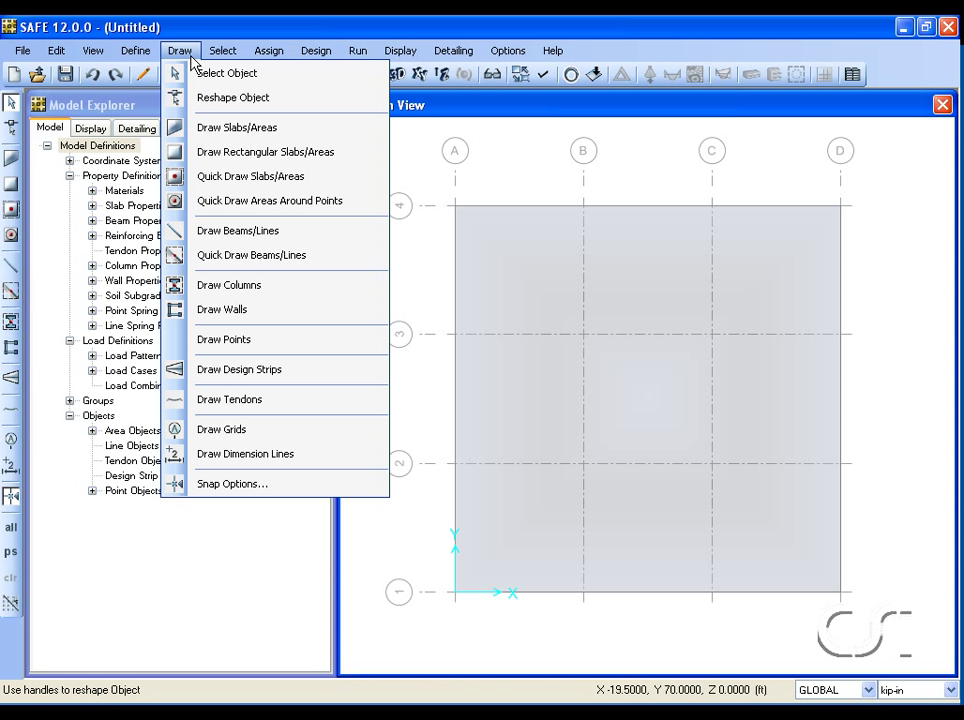
# Reshape the slab: drag its top-left corner up-left past A-4 and raise the top edge above gridline 4.
pyautogui.click(275, 97)
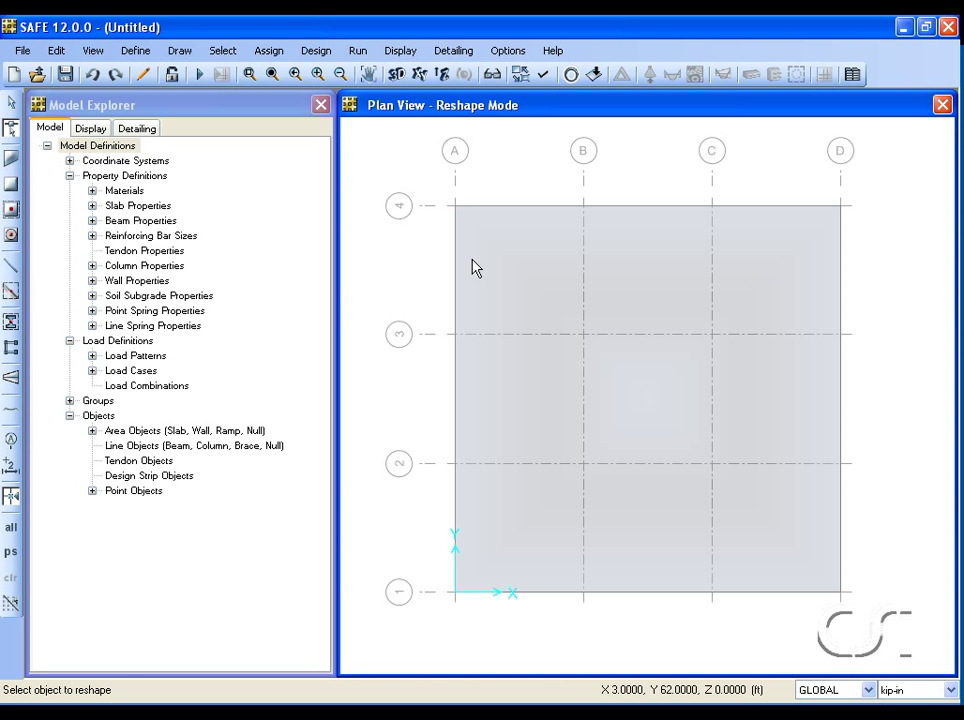
pyautogui.click(530, 285)
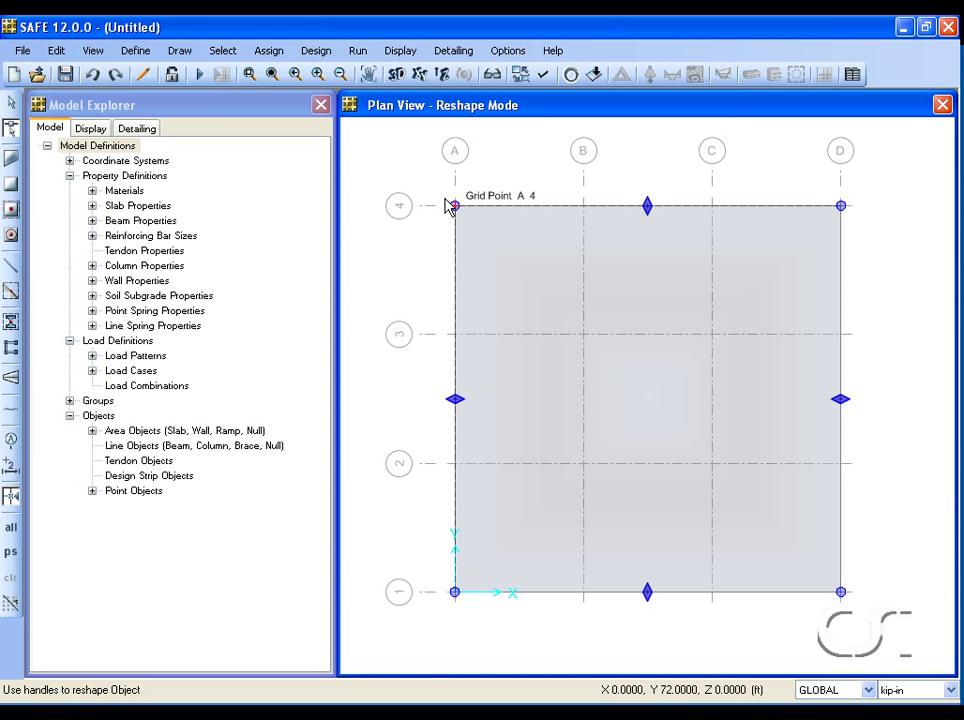
pyautogui.moveTo(452, 205); pyautogui.dragTo(423, 177)
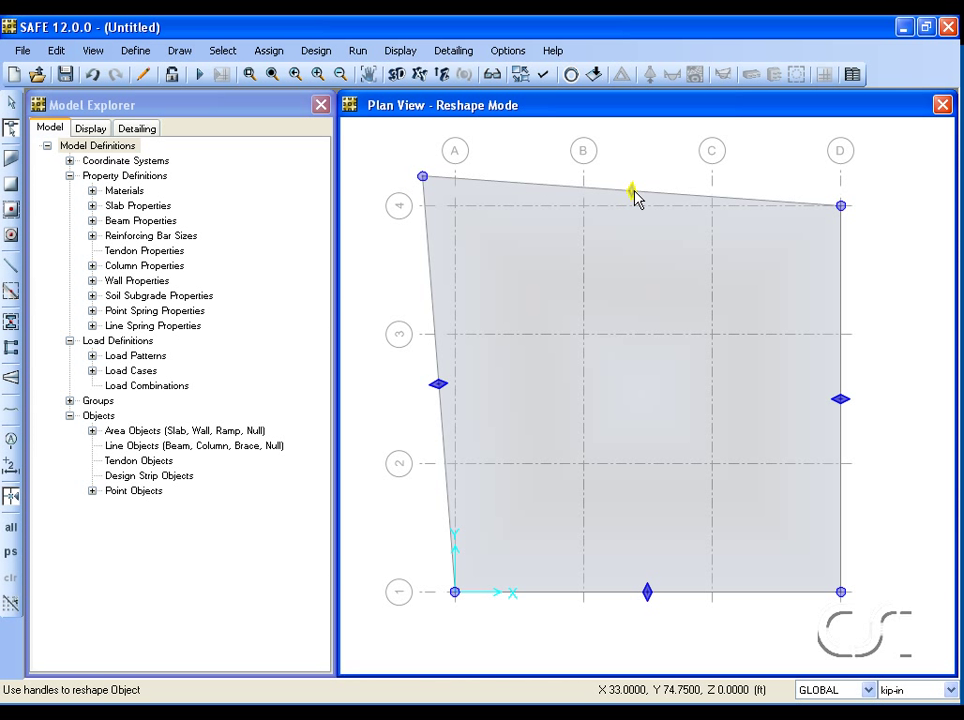
pyautogui.moveTo(634, 197); pyautogui.dragTo(636, 174)
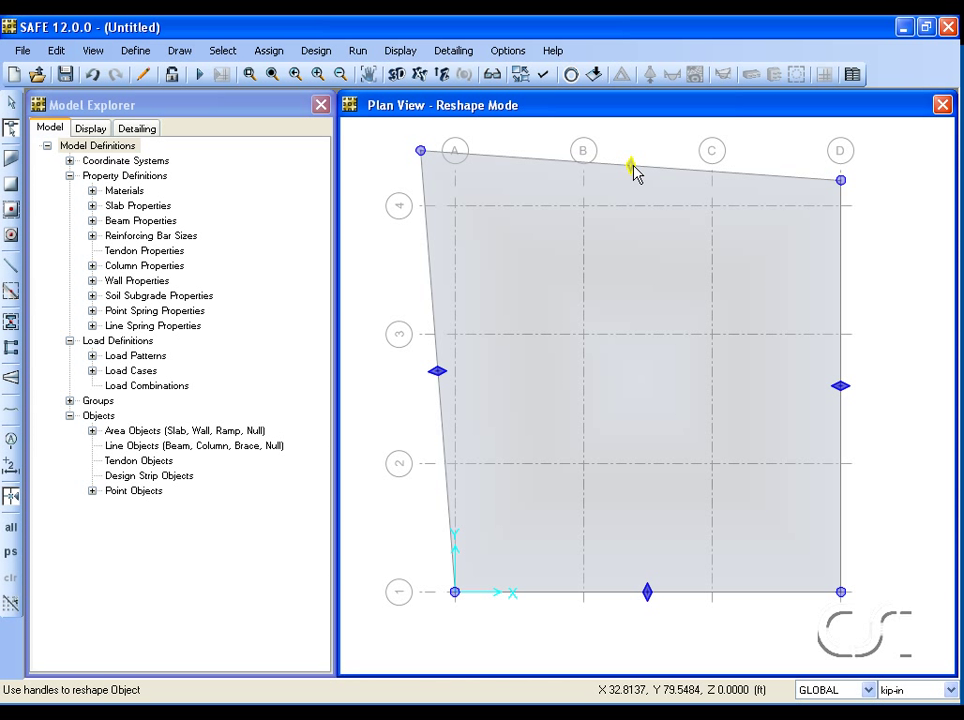
pyautogui.click(351, 142)
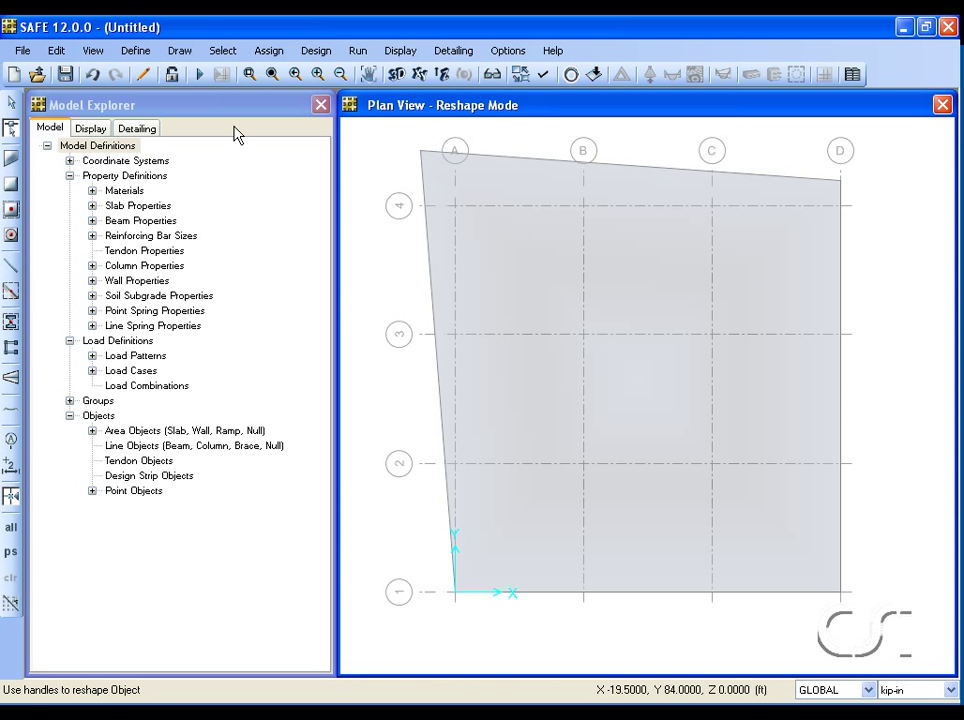
pyautogui.click(10, 103)
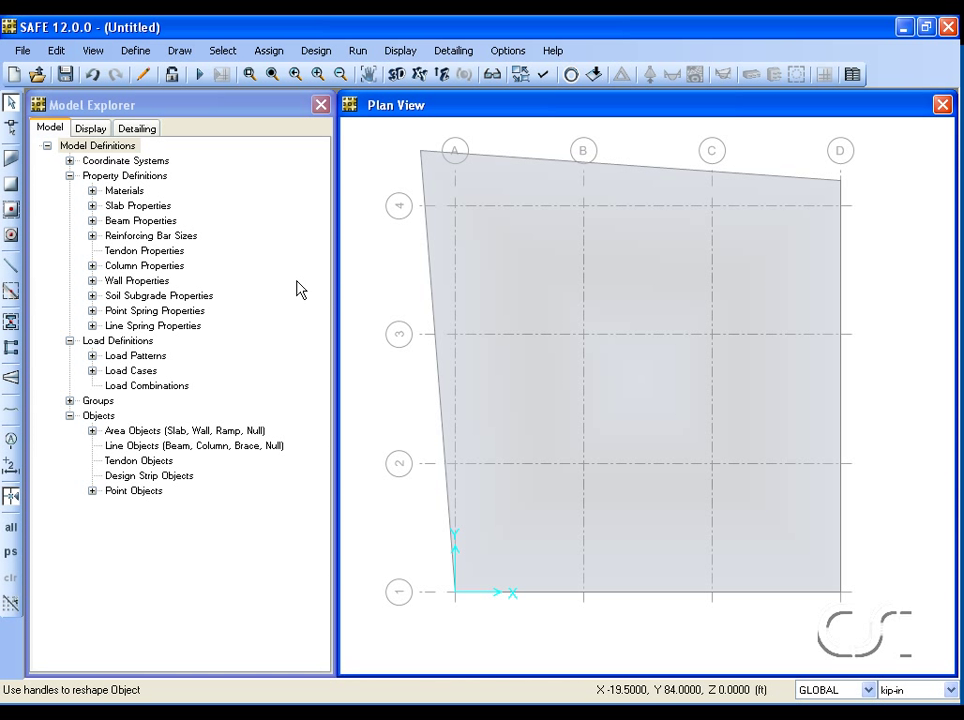
# Split the slab's slanted left edge from 2 into 4 segments with Split Area Edges.
pyautogui.click(435, 320)
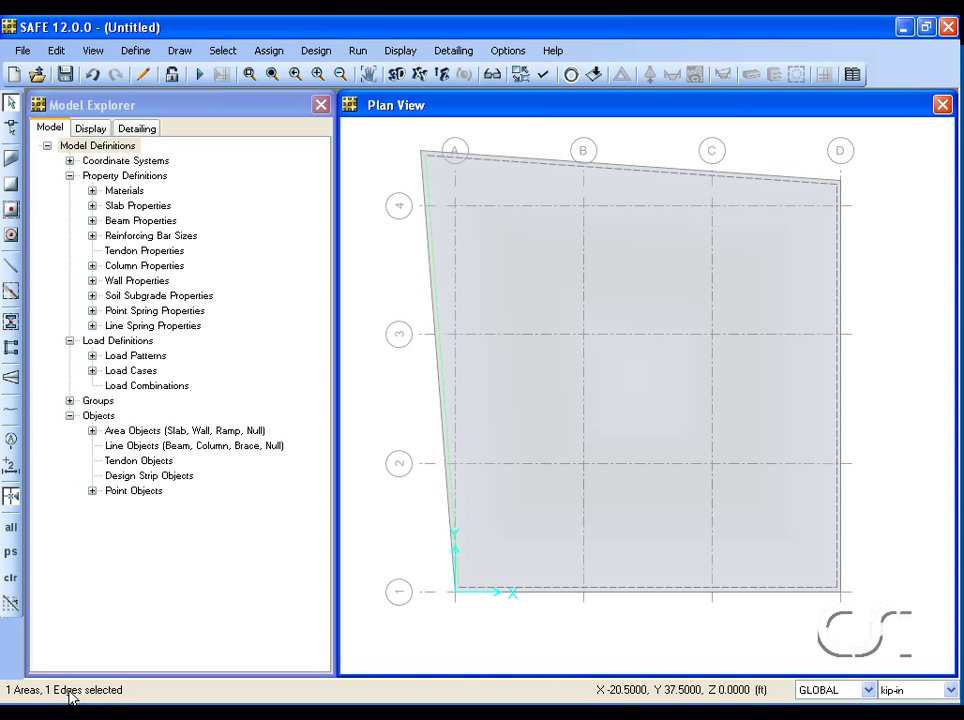
pyautogui.click(56, 51)
pyautogui.moveTo(86, 440)
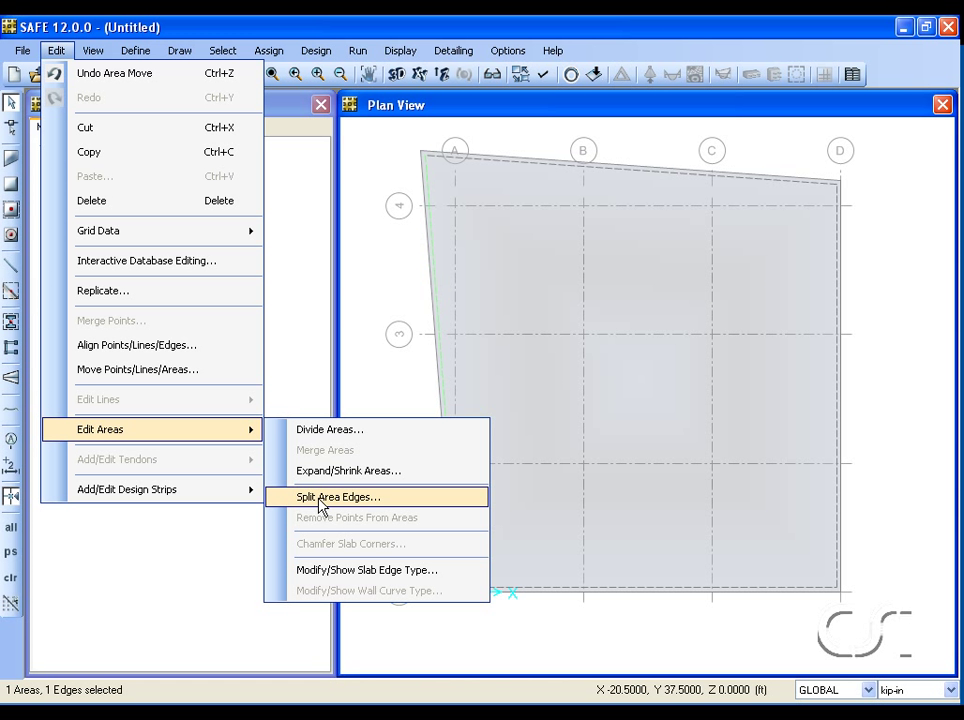
pyautogui.click(400, 507)
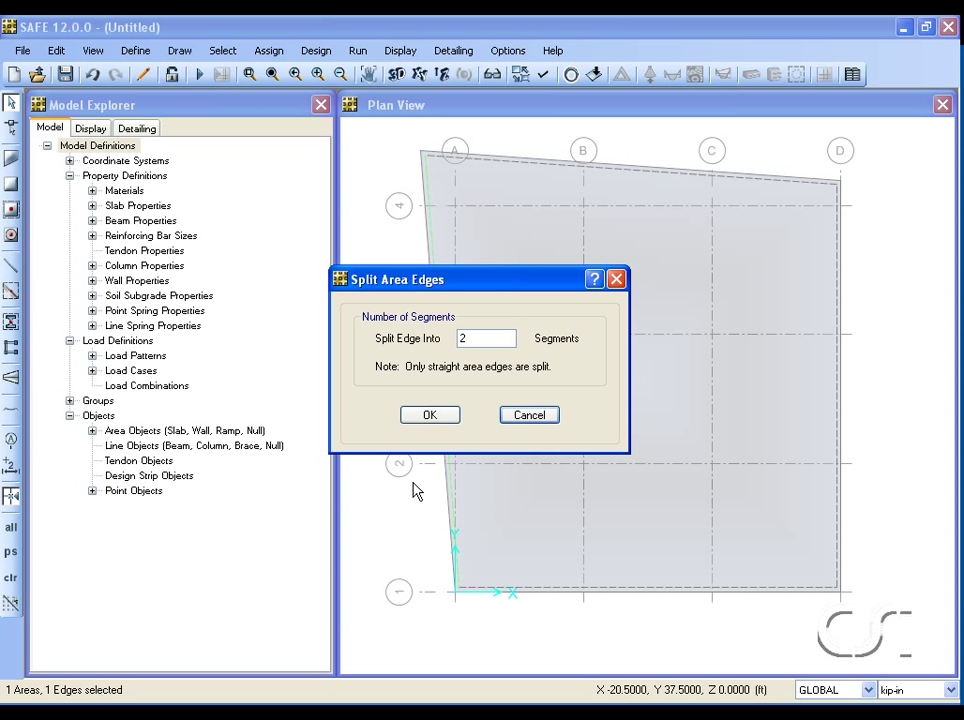
pyautogui.doubleClick(481, 338)
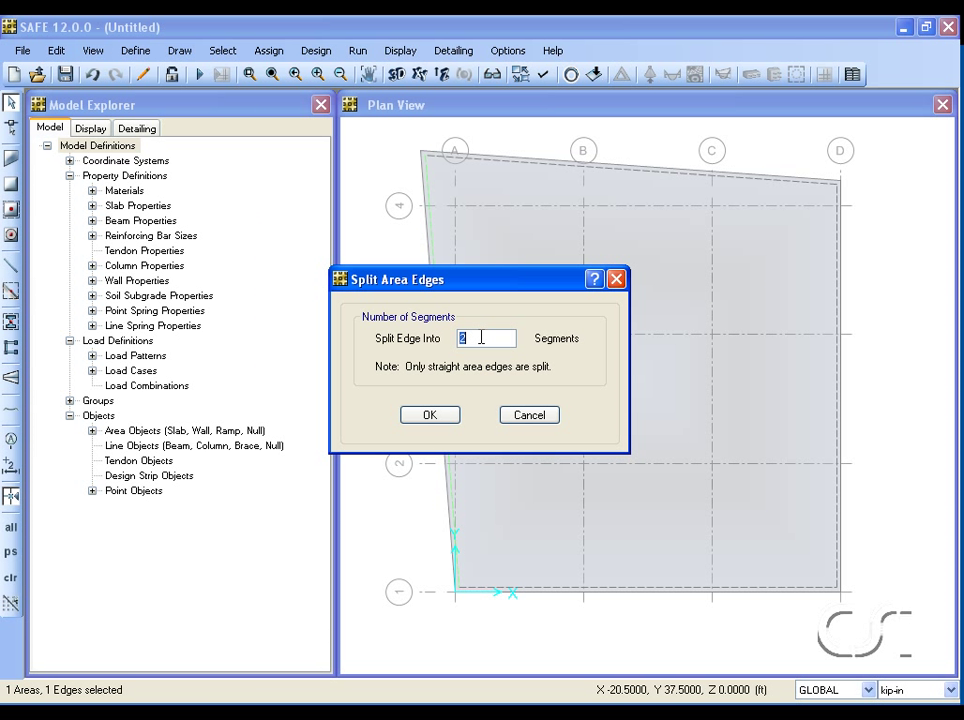
pyautogui.click(432, 415)
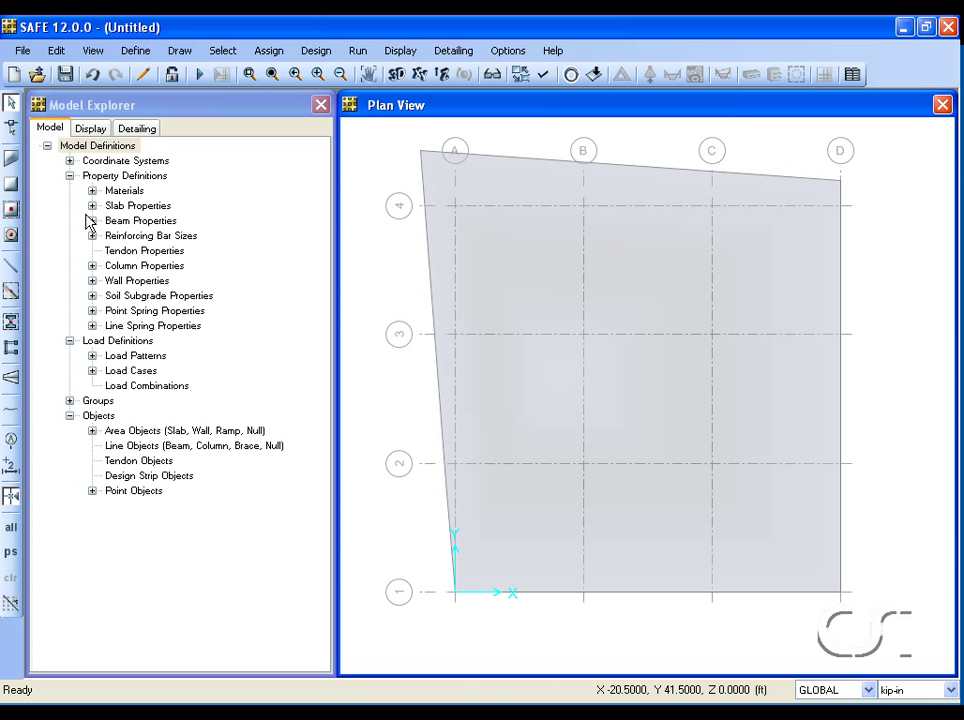
# In Reshape mode, drag the new left-edge points outward, adding a vertex on the lower-left edge.
pyautogui.click(11, 128)
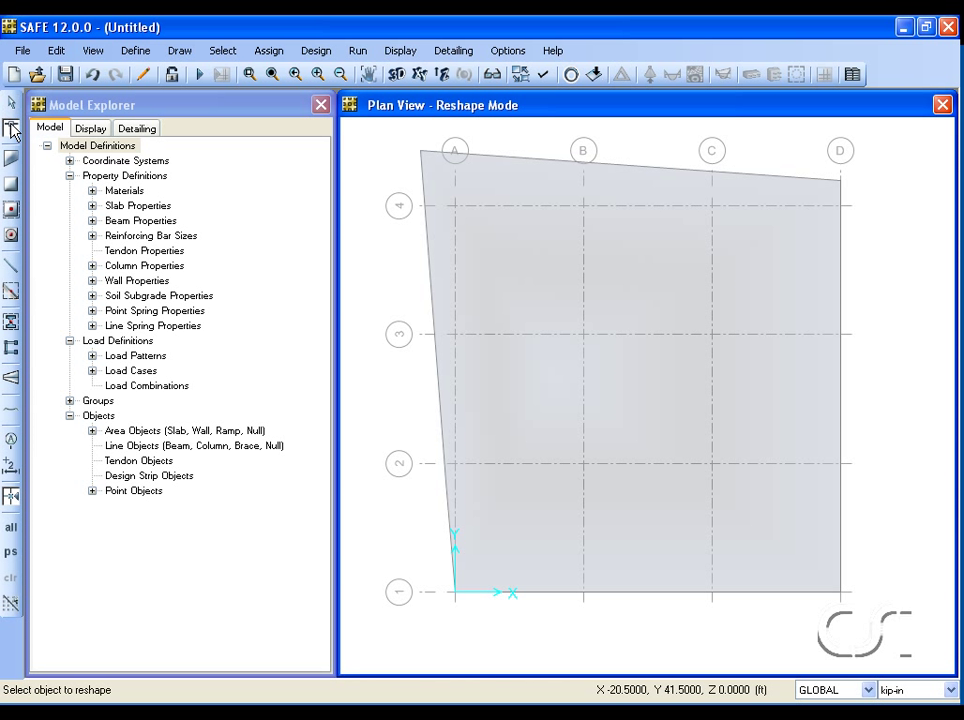
pyautogui.click(486, 312)
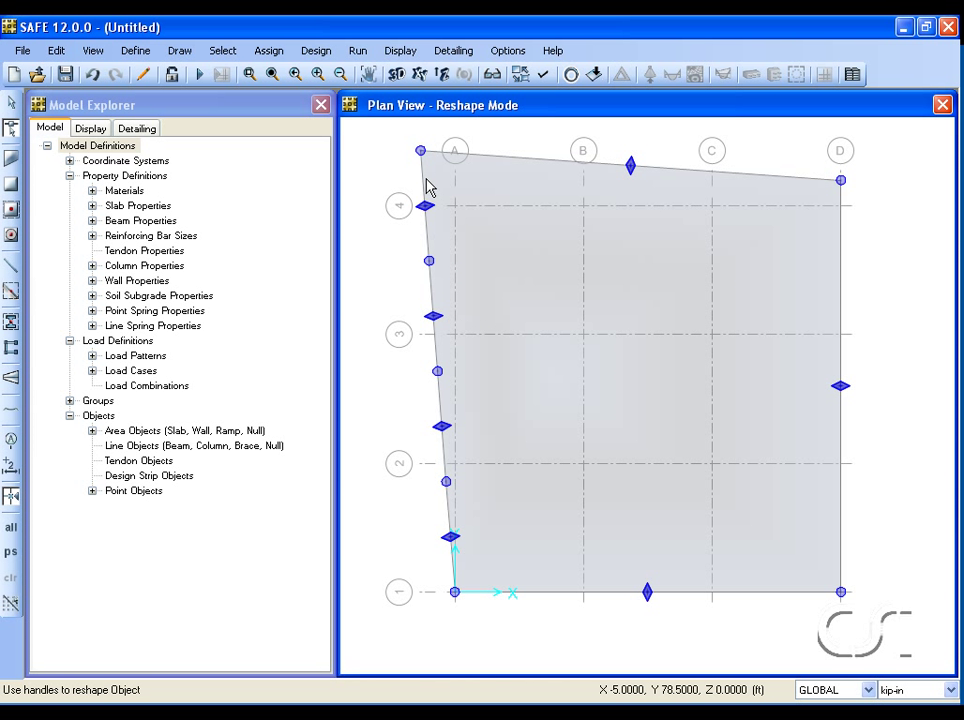
pyautogui.moveTo(429, 260); pyautogui.dragTo(396, 262)
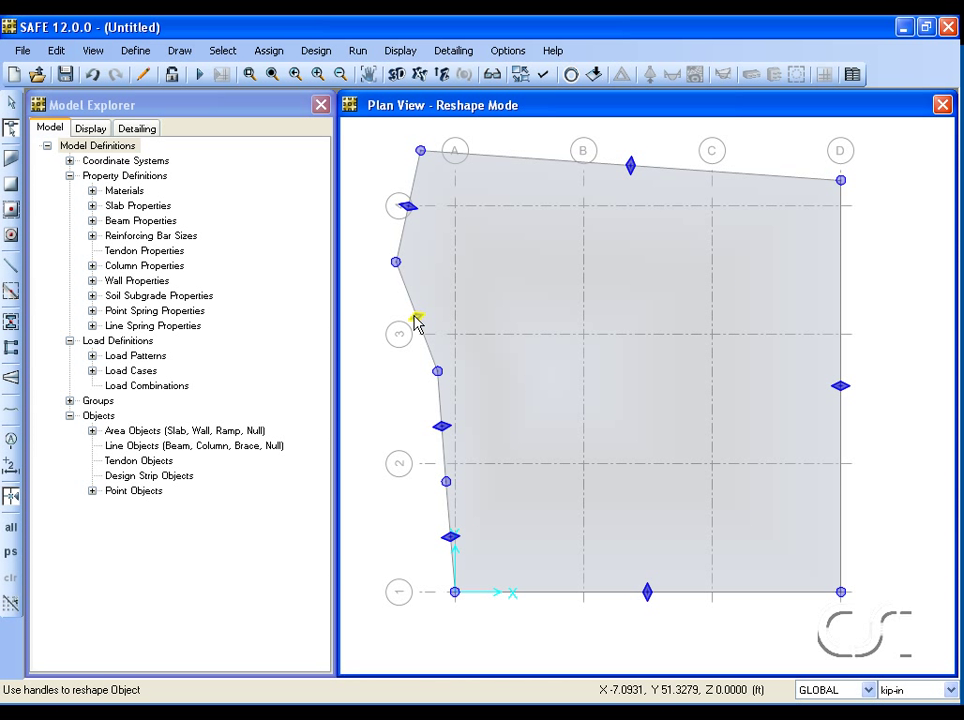
pyautogui.moveTo(415, 320); pyautogui.dragTo(398, 338)
pyautogui.moveTo(450, 540); pyautogui.dragTo(430, 547)
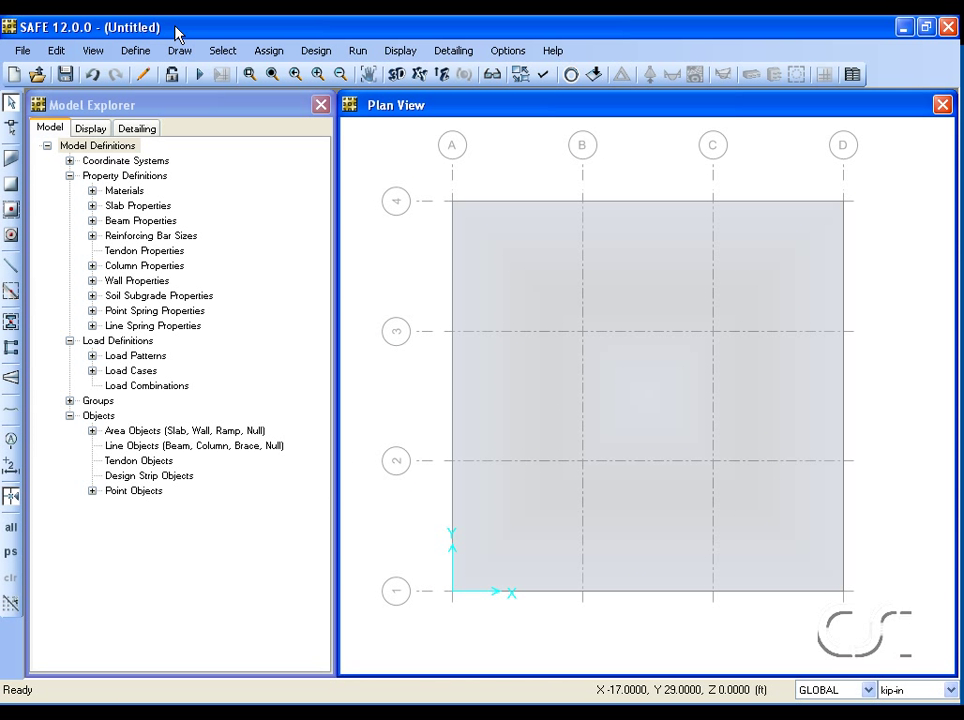
# Move the slab corner point at A4 by Delta Y 2, then view the model in 3-D.
pyautogui.click(452, 202)
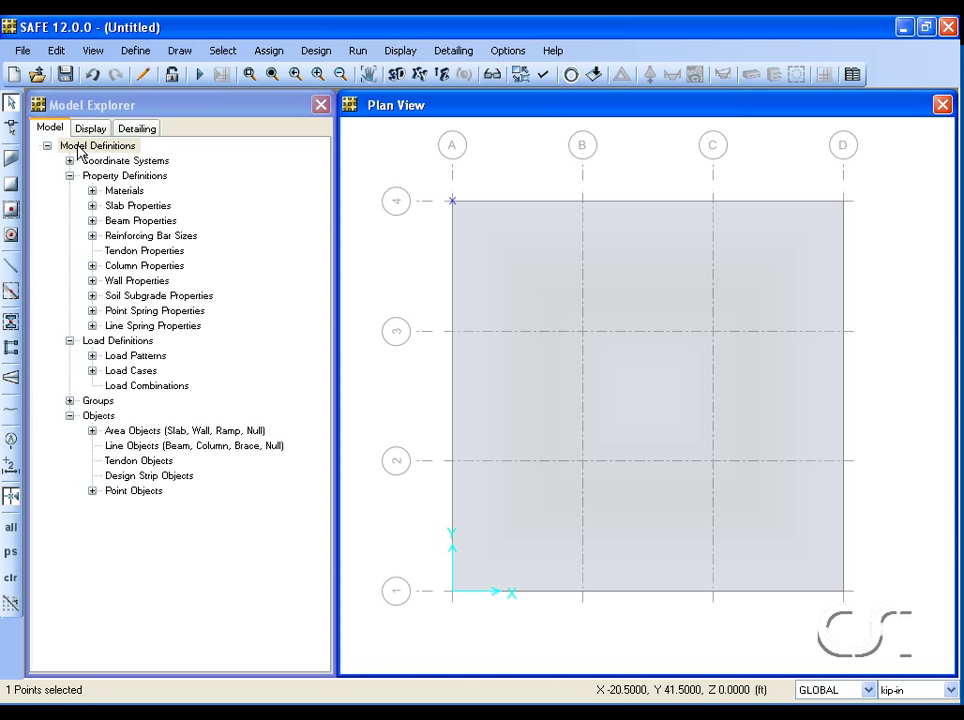
pyautogui.click(56, 51)
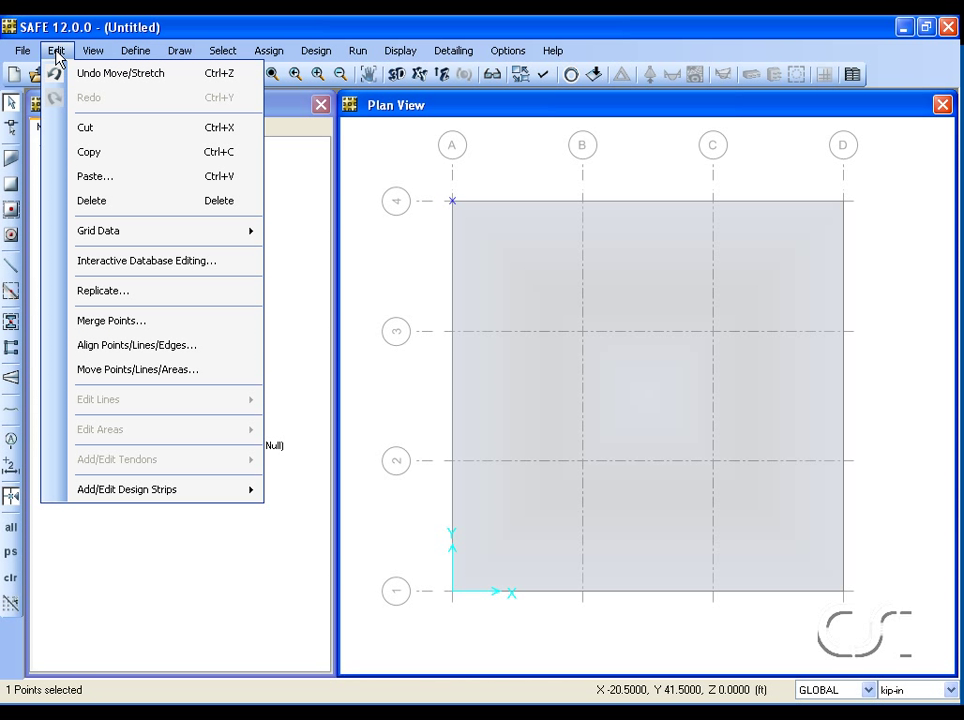
pyautogui.click(193, 376)
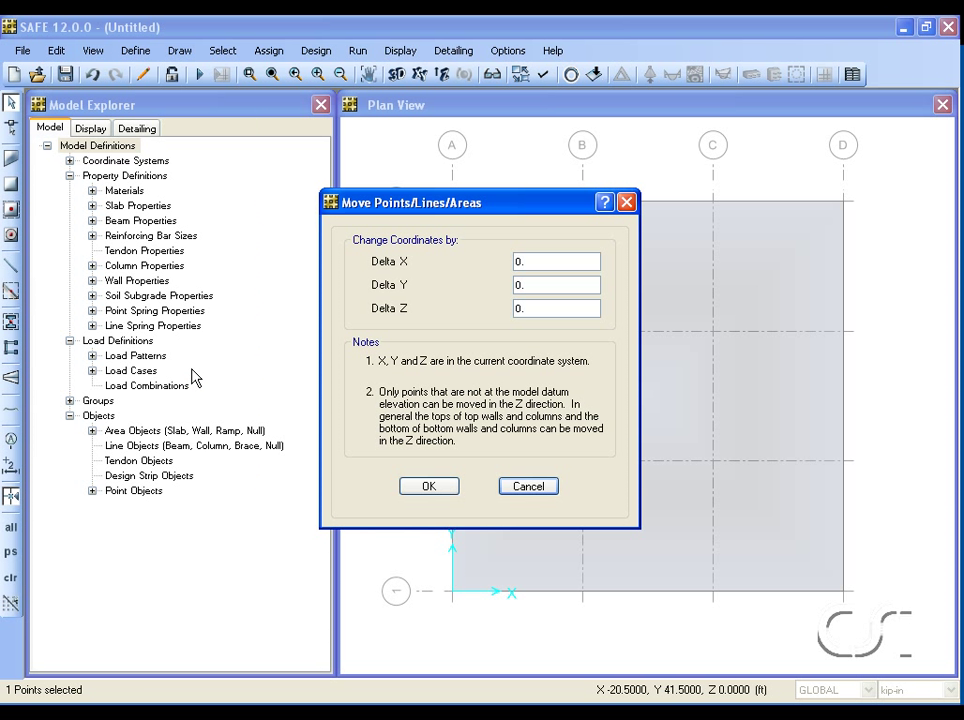
pyautogui.doubleClick(542, 285)
pyautogui.write('22')
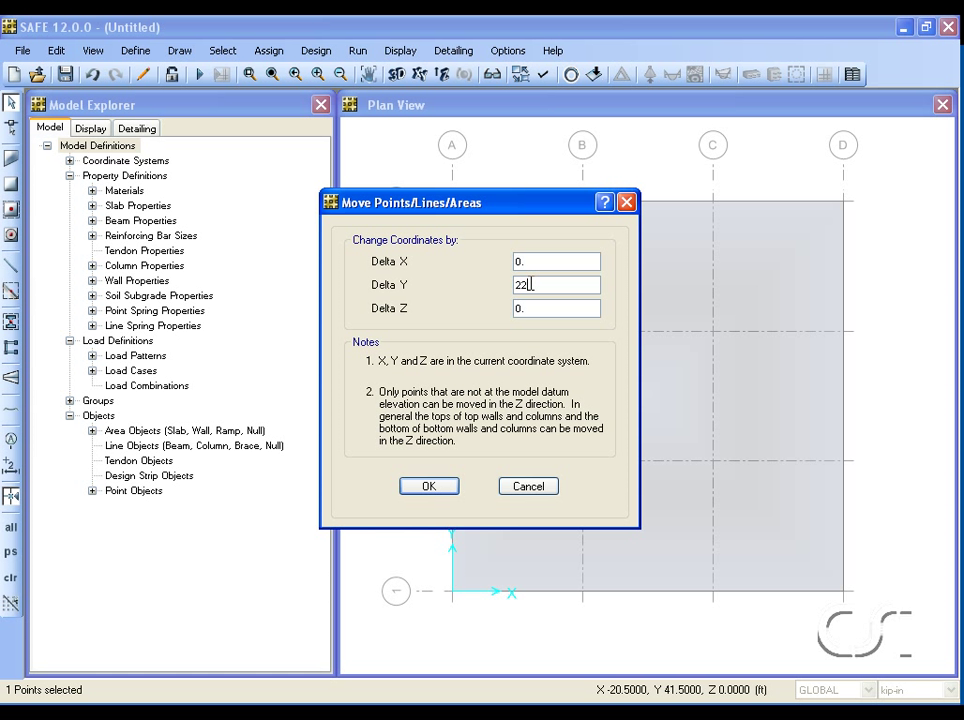
pyautogui.click(428, 486)
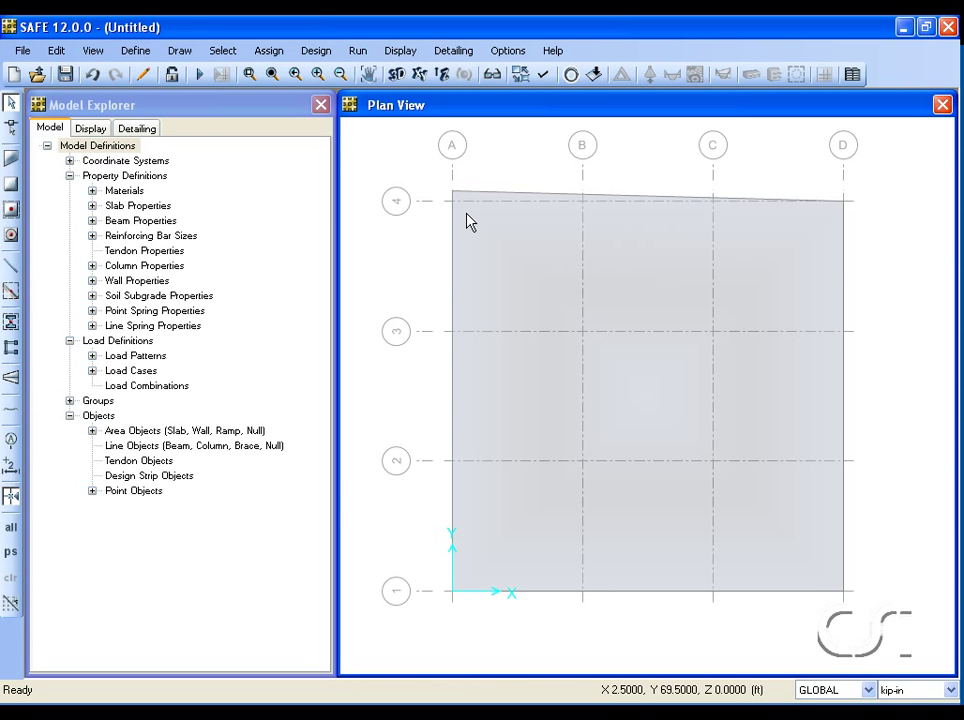
pyautogui.hotkey('ctrl', 'shift', 'F3')
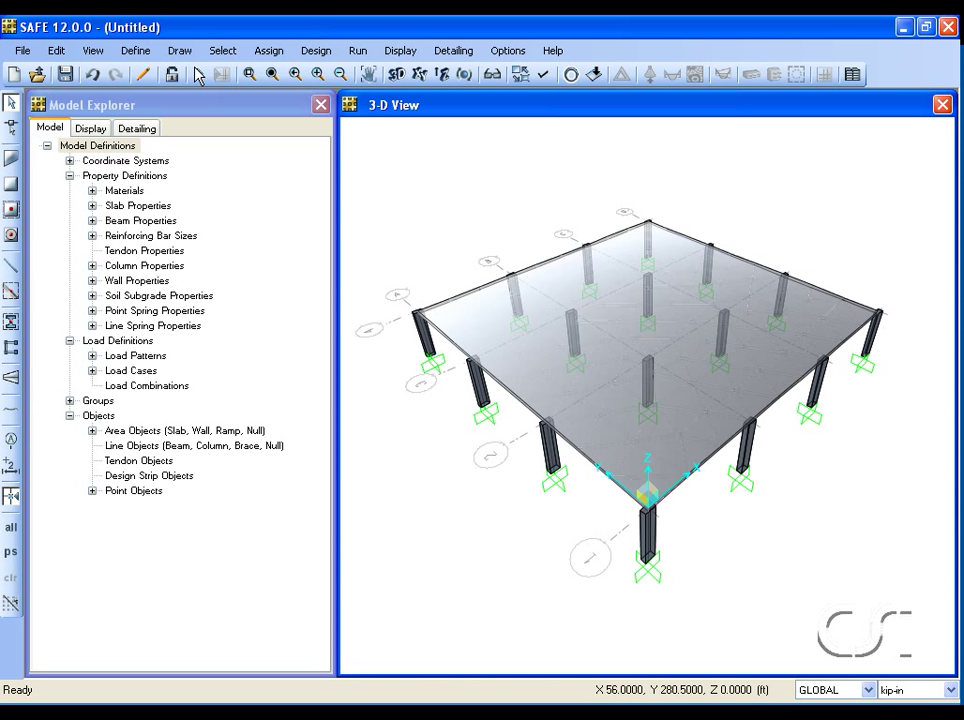
# Move the column at the slab's far-left corner by Delta X 32.
pyautogui.click(428, 345)
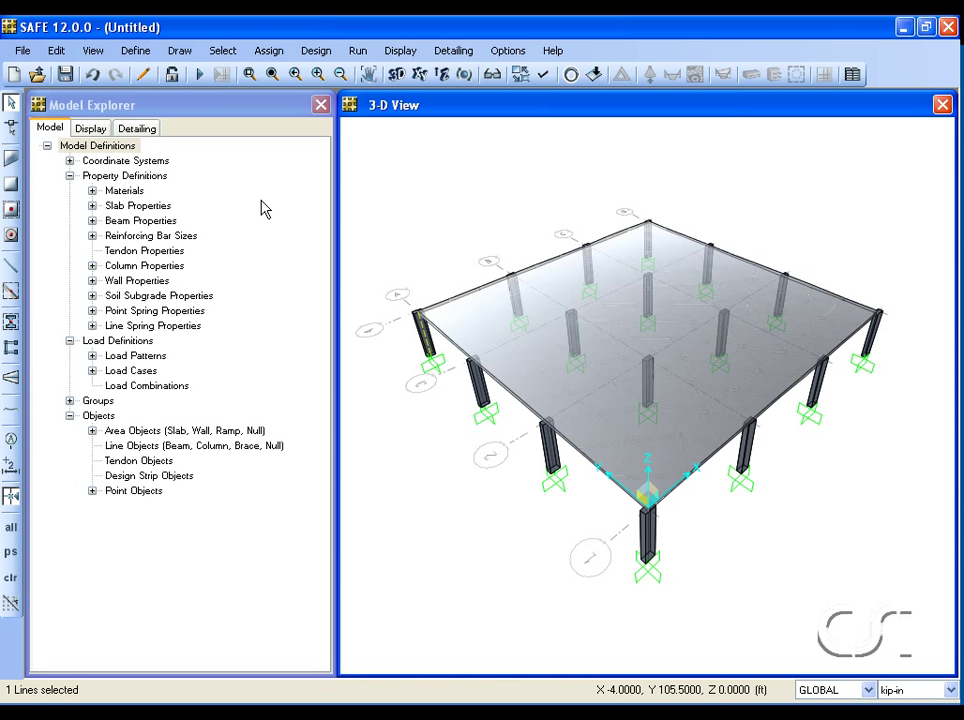
pyautogui.click(55, 51)
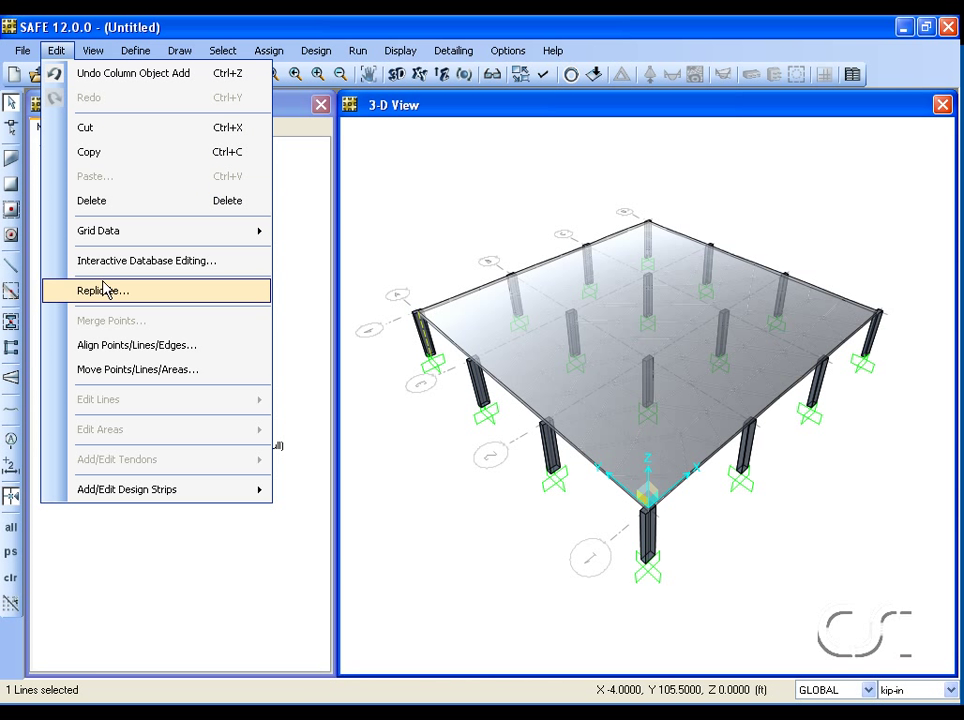
pyautogui.click(156, 372)
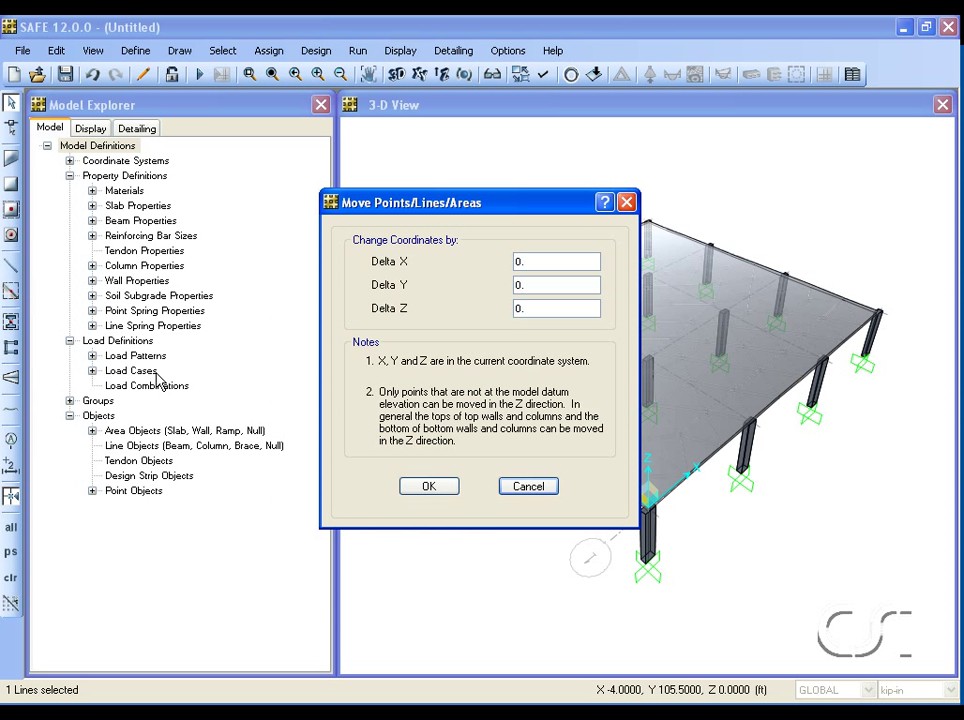
pyautogui.doubleClick(529, 261)
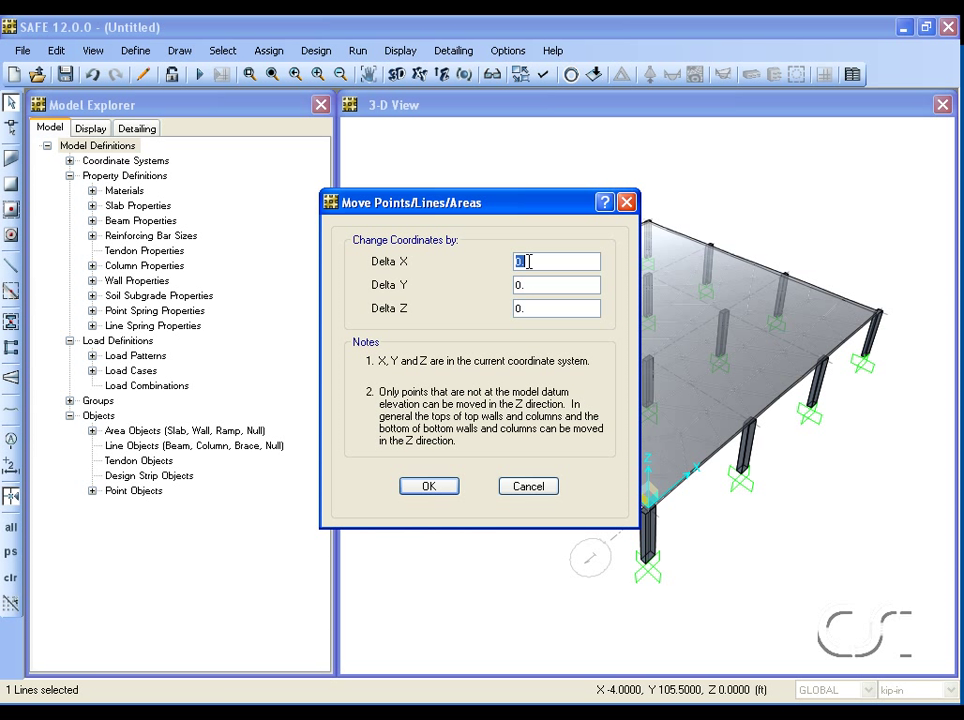
pyautogui.write('32')
pyautogui.click(436, 487)
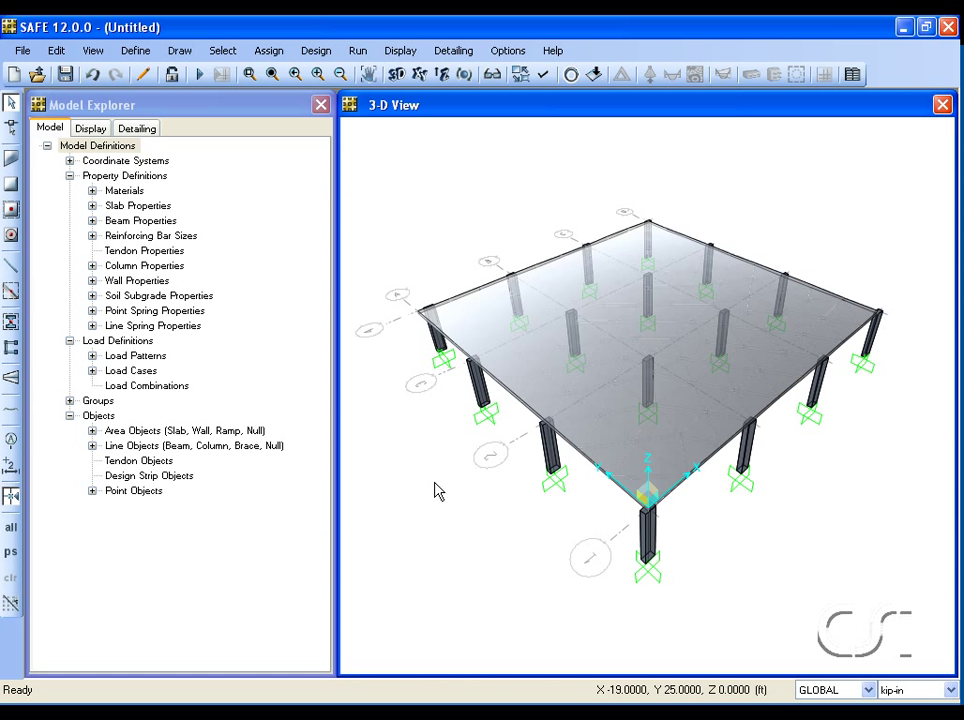
# Display the elevation view along grid line 1.
pyautogui.click(443, 75)
pyautogui.click(397, 295)
pyautogui.click(575, 418)
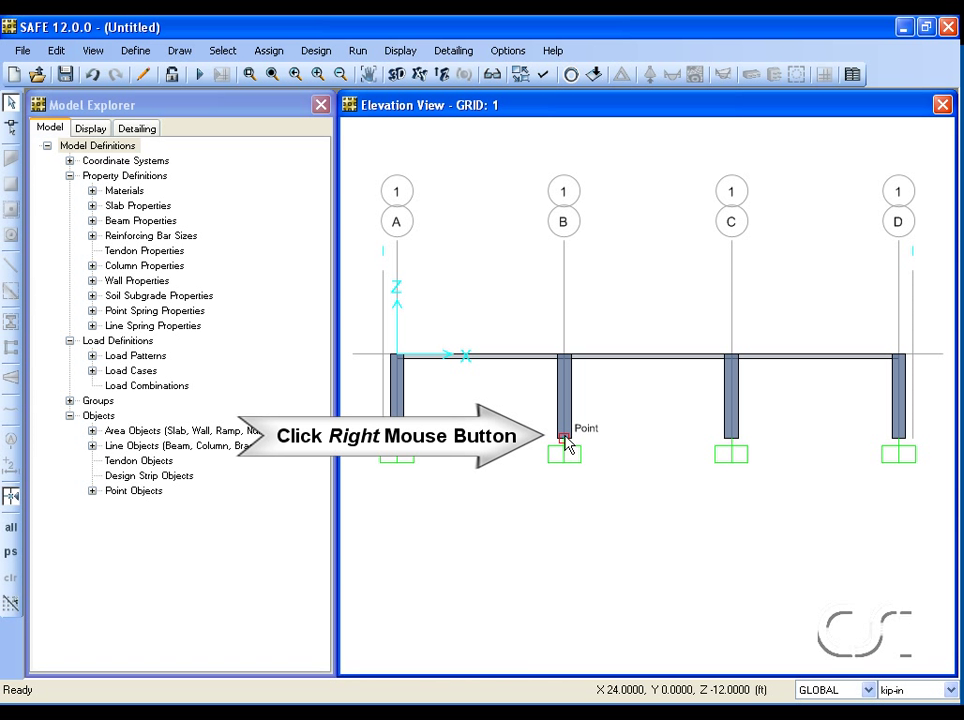
# Set the B1 column base point's X coordinate to 576, slanting it into a brace.
pyautogui.rightClick(564, 440)
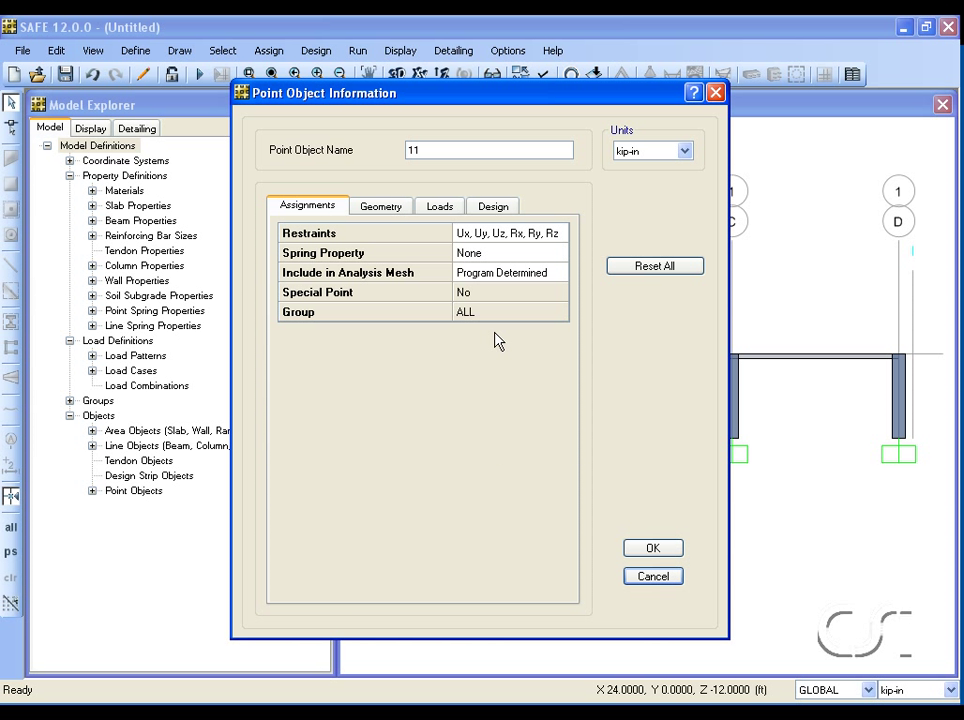
pyautogui.click(400, 210)
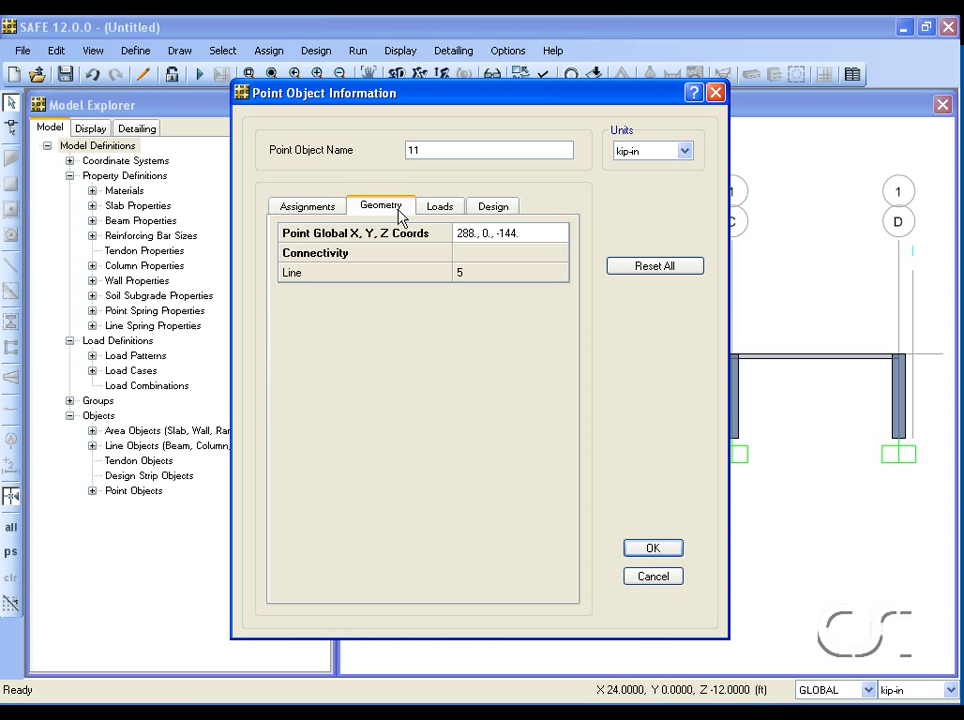
pyautogui.click(471, 234)
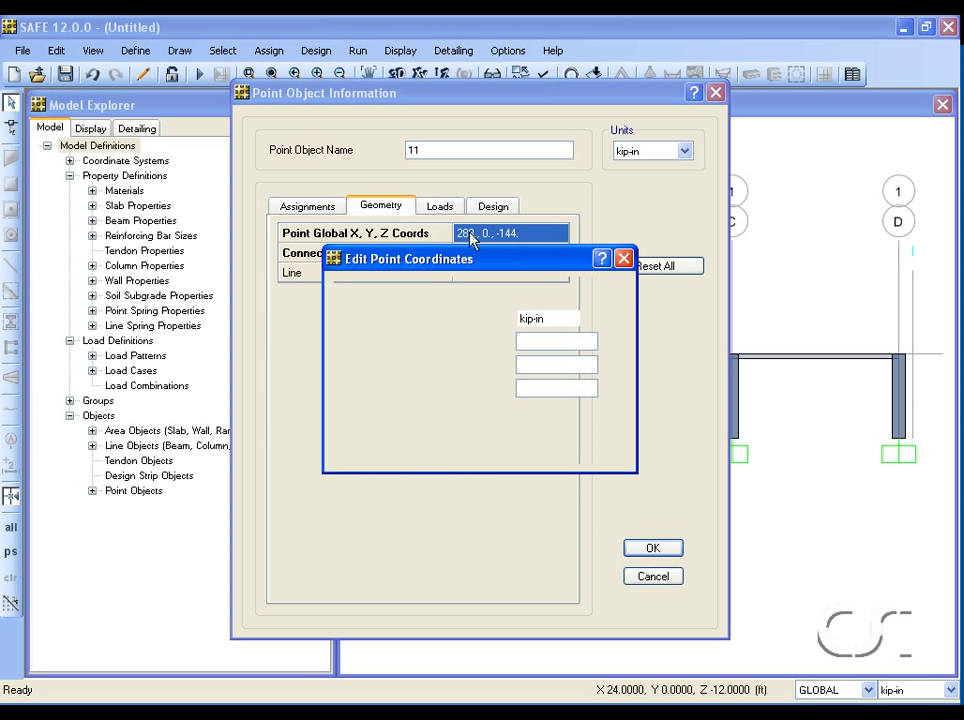
pyautogui.click(538, 342)
pyautogui.doubleClick(538, 343)
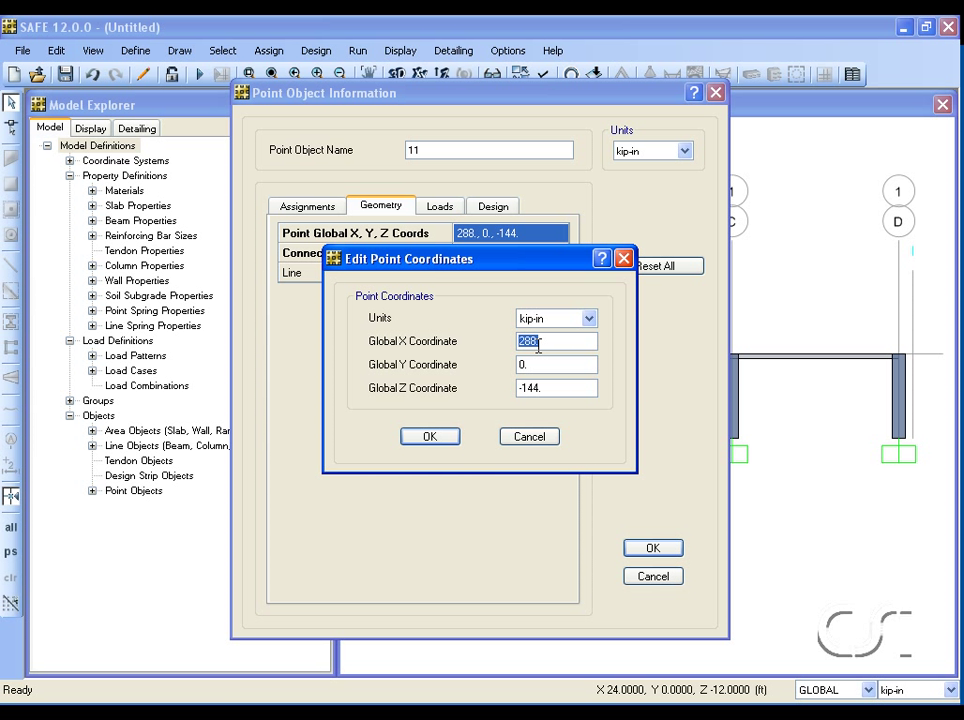
pyautogui.write('576')
pyautogui.click(452, 440)
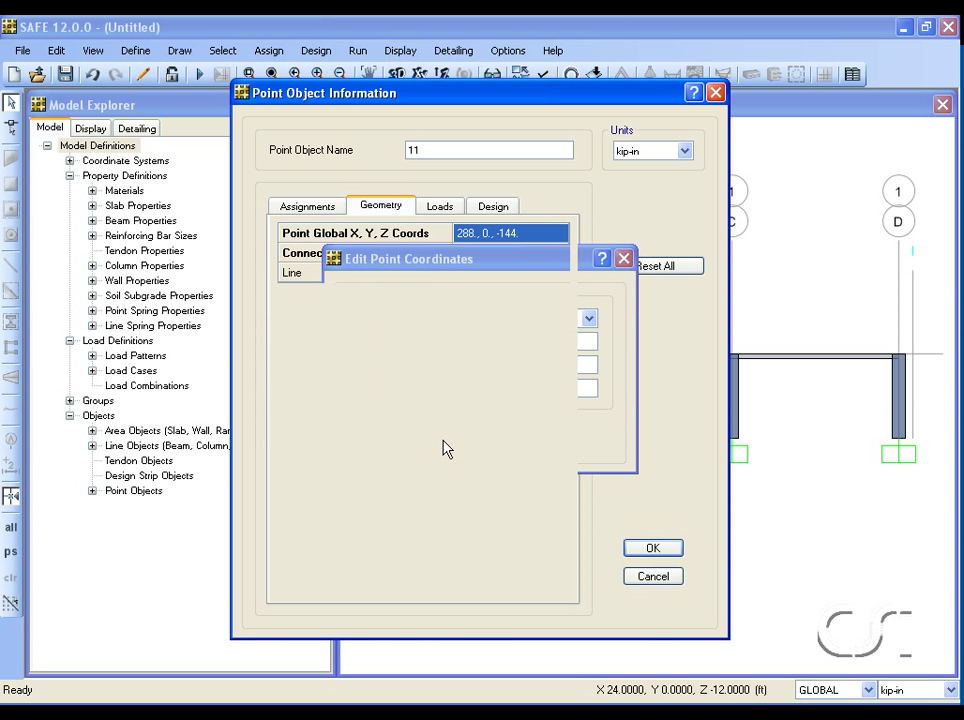
pyautogui.click(651, 550)
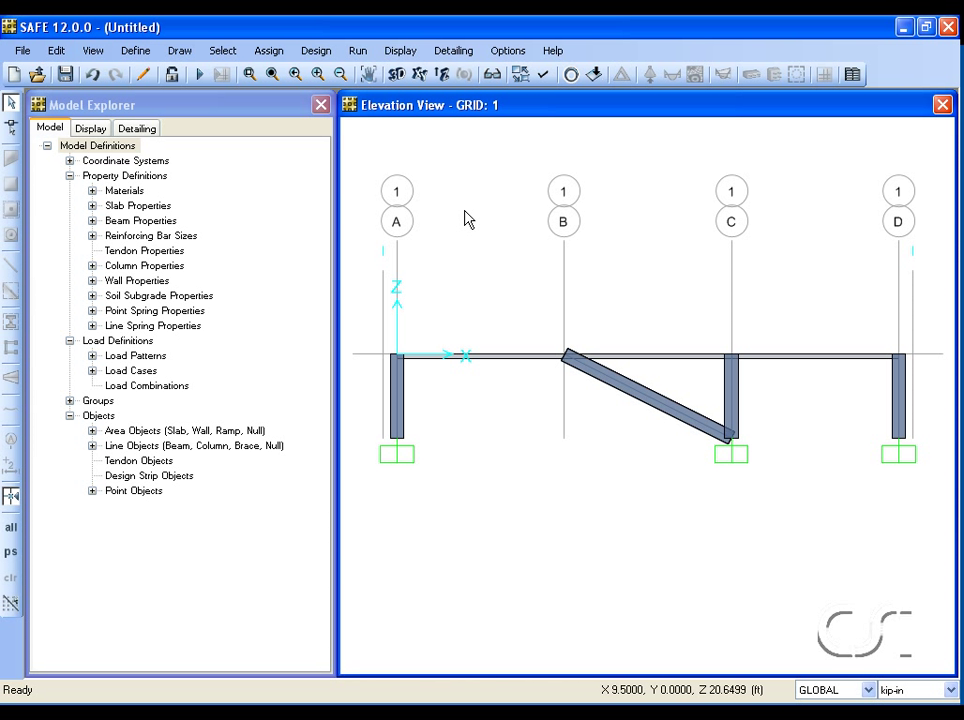
pyautogui.click(397, 75)
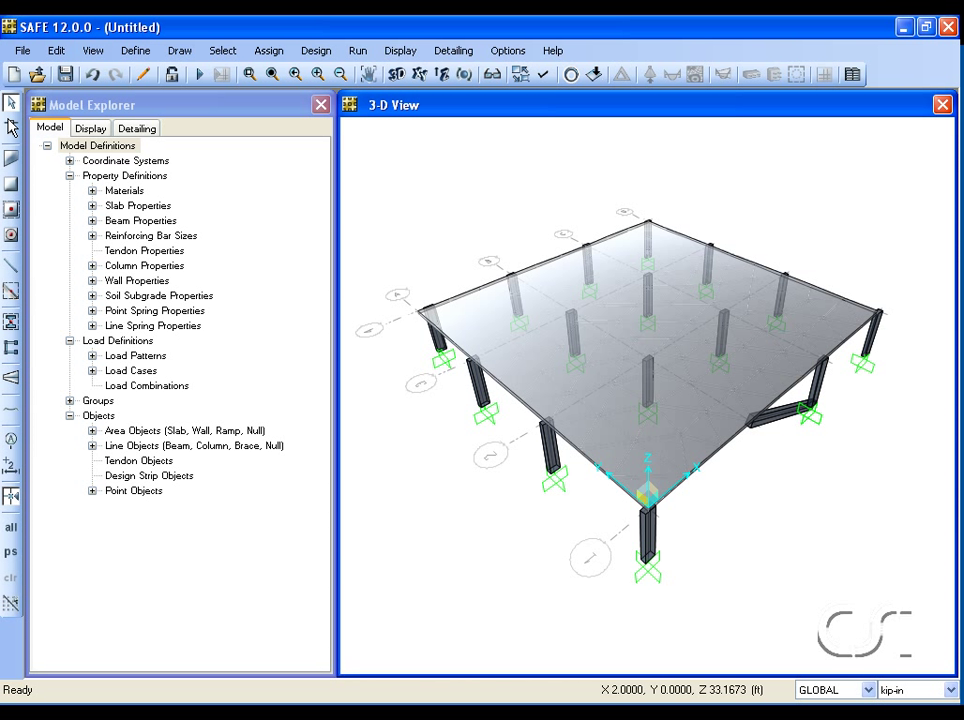
# Reshape the left-edge column by dragging its bottom end to a new location.
pyautogui.click(12, 128)
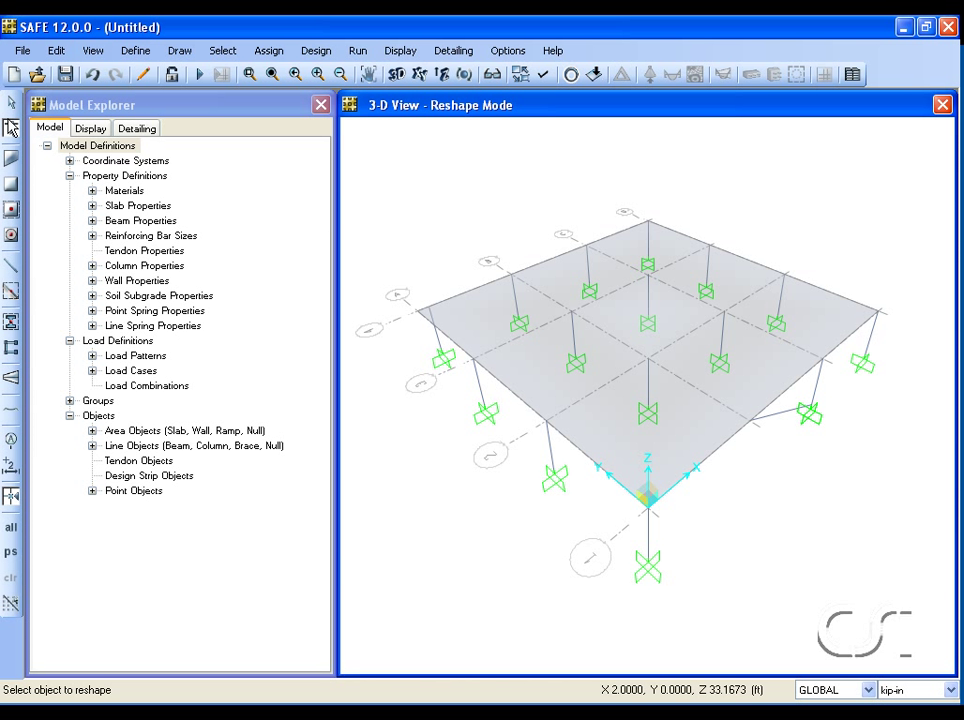
pyautogui.click(479, 389)
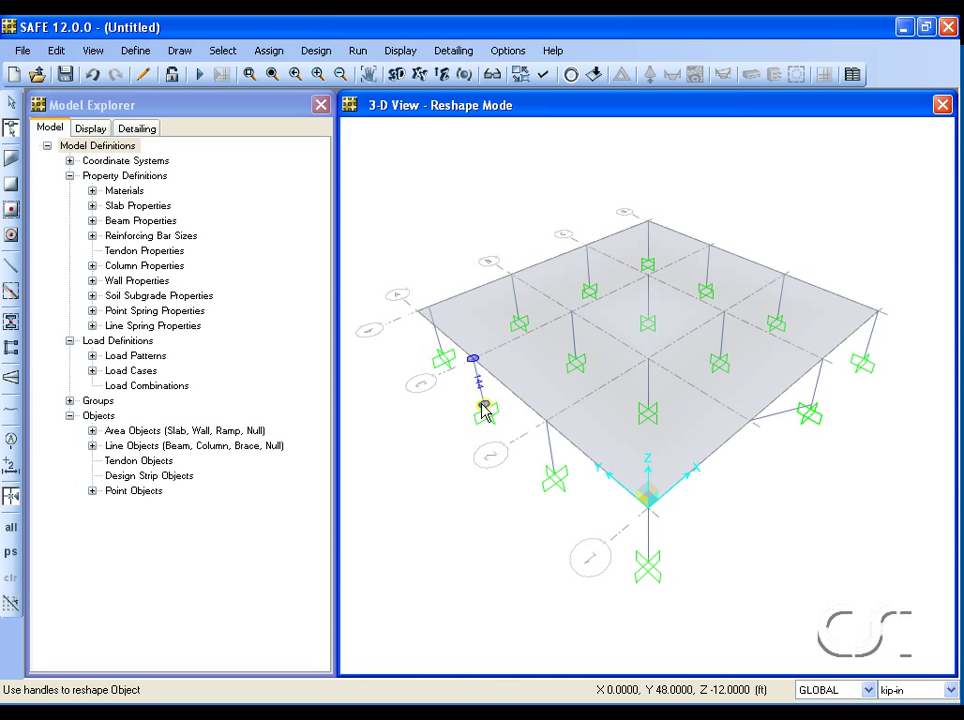
pyautogui.moveTo(483, 410); pyautogui.dragTo(555, 477)
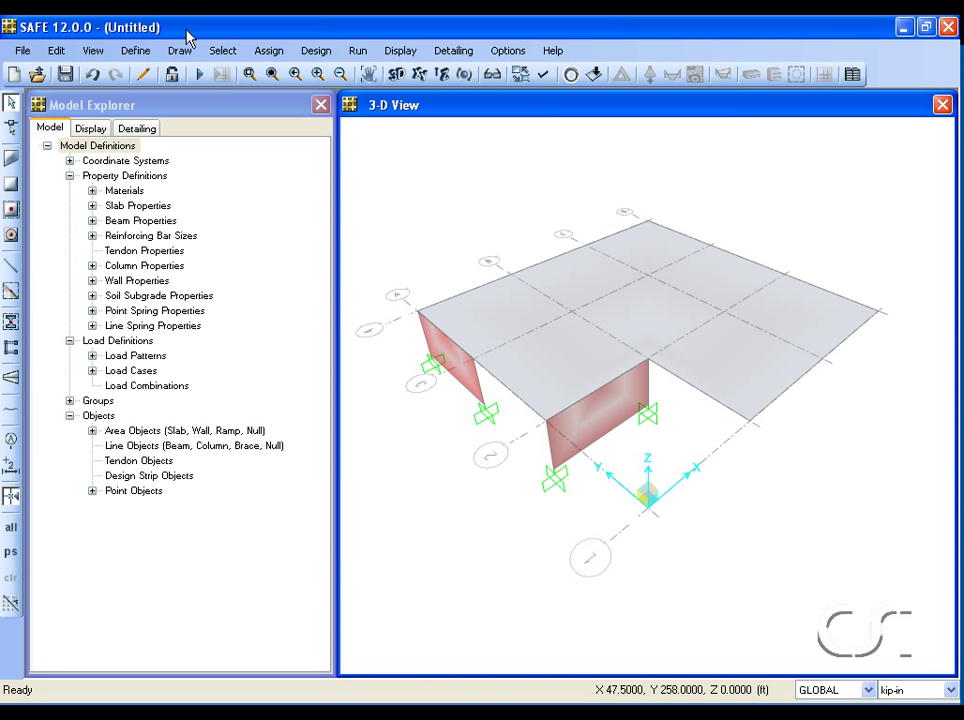
# Move the left wall by Delta X 24 with Move Points/Lines/Areas.
pyautogui.click(449, 364)
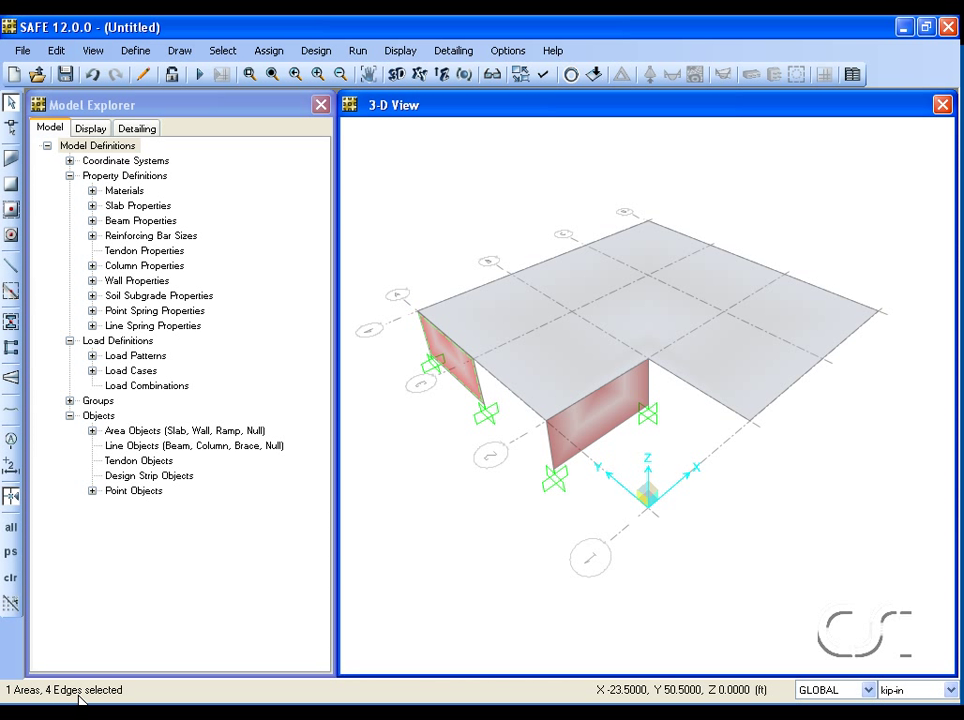
pyautogui.click(57, 50)
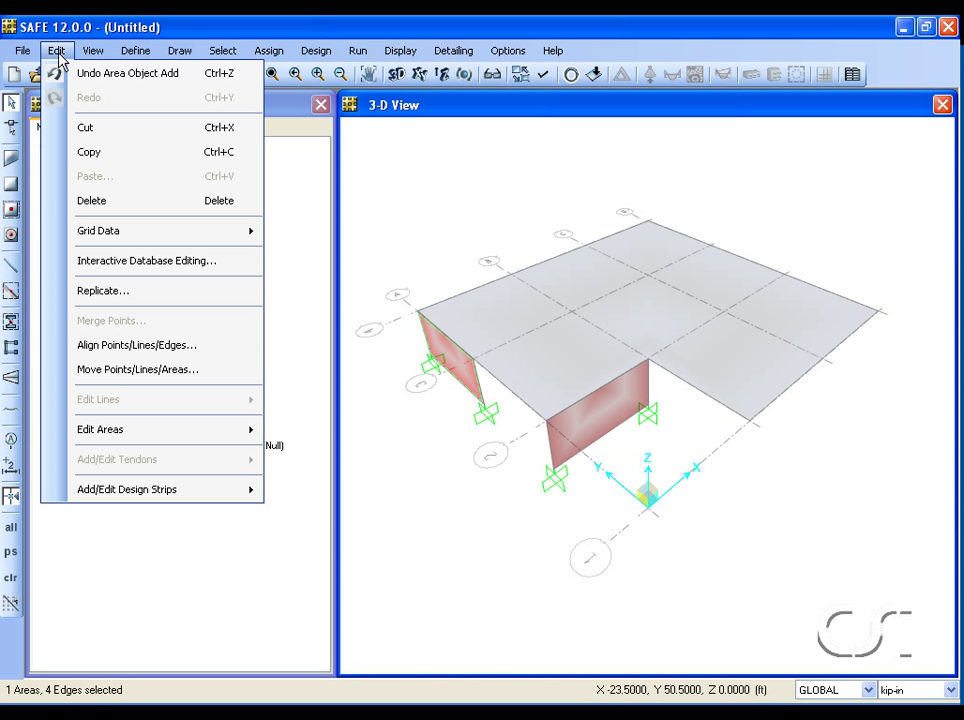
pyautogui.click(152, 370)
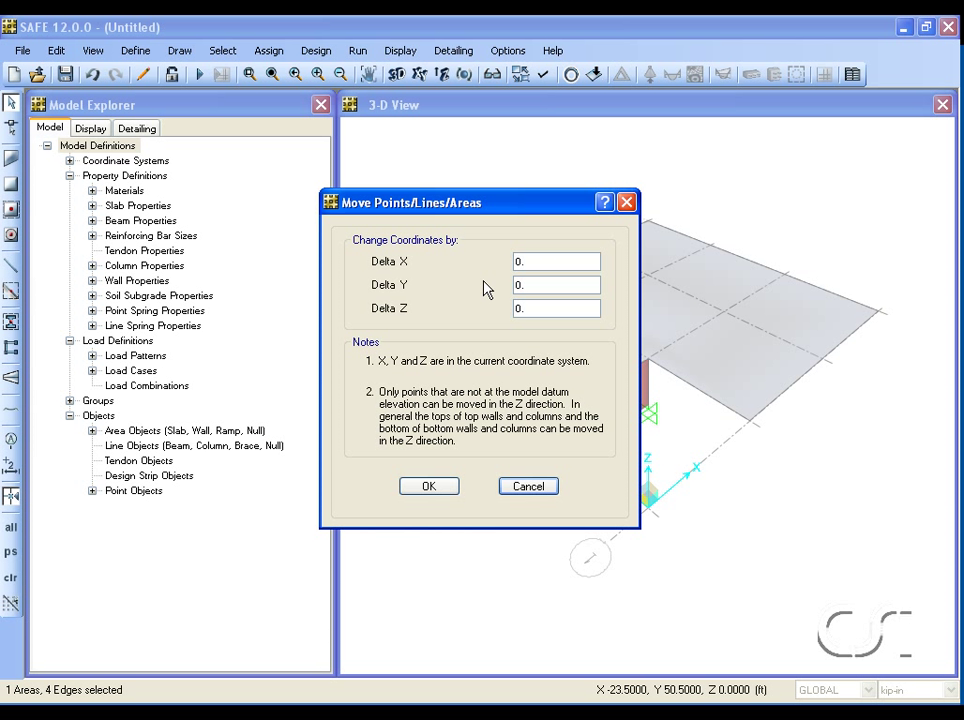
pyautogui.click(540, 261)
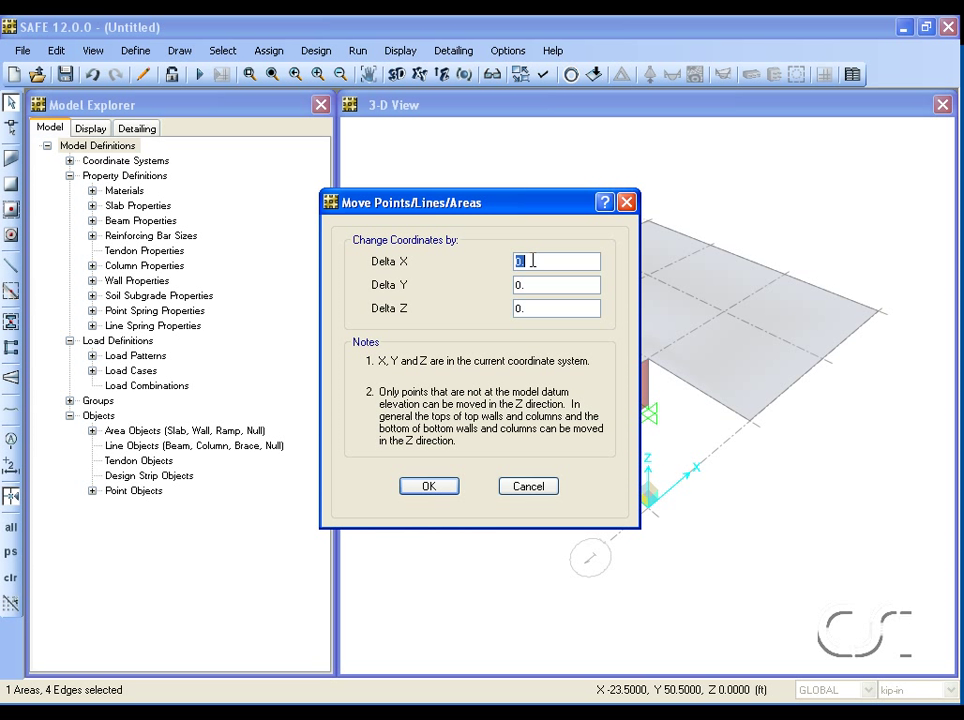
pyautogui.write('24')
pyautogui.click(426, 487)
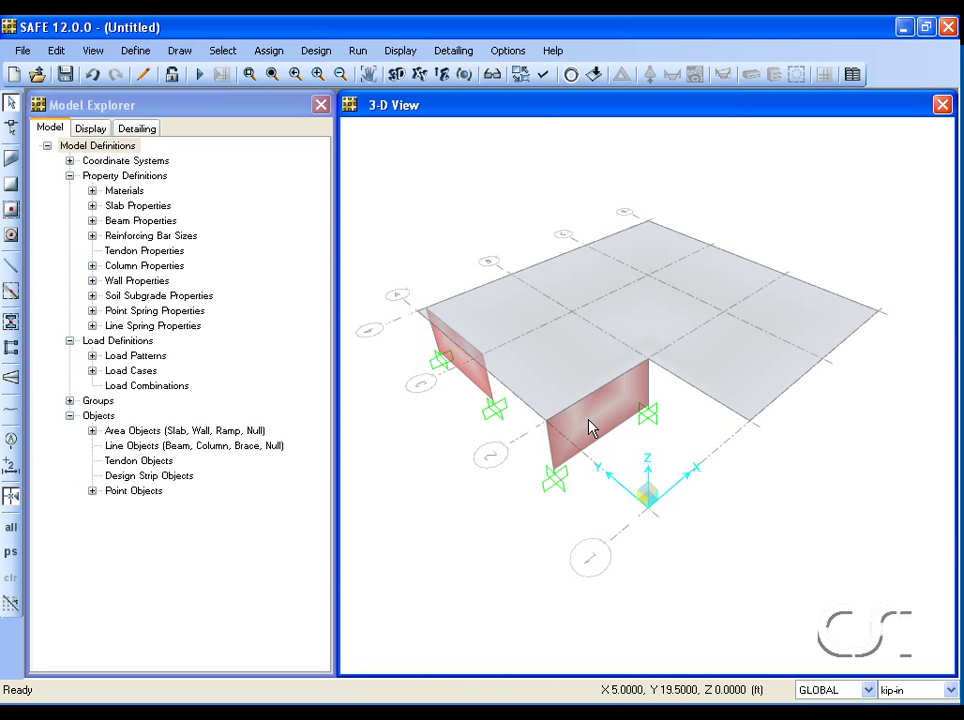
pyautogui.hotkey('ctrl', '2')
pyautogui.moveTo(630, 358)
pyautogui.mouseDown()
pyautogui.moveTo(596, 365)
pyautogui.moveTo(553, 395)
pyautogui.moveTo(527, 447)
pyautogui.moveTo(541, 478)
pyautogui.moveTo(598, 485)
pyautogui.moveTo(658, 444)
pyautogui.moveTo(673, 390)
pyautogui.moveTo(659, 364)
pyautogui.moveTo(623, 356)
pyautogui.mouseUp()
pyautogui.press('Escape')
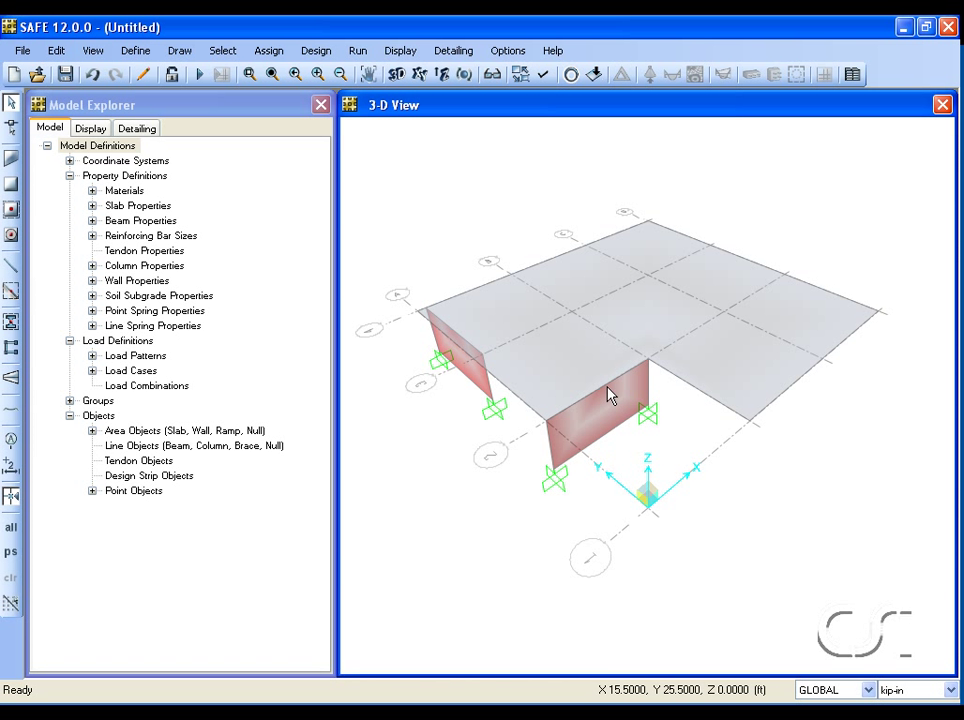
pyautogui.rightClick(556, 474)
pyautogui.click(386, 208)
pyautogui.click(484, 243)
pyautogui.doubleClick(541, 362)
pyautogui.write('0')
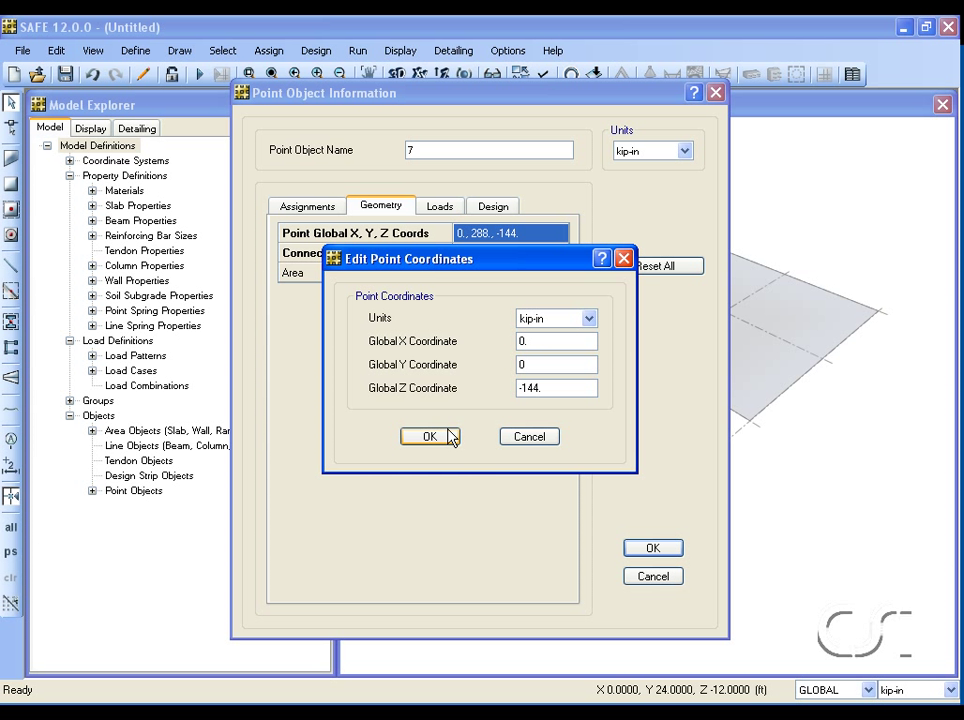
pyautogui.click(429, 436)
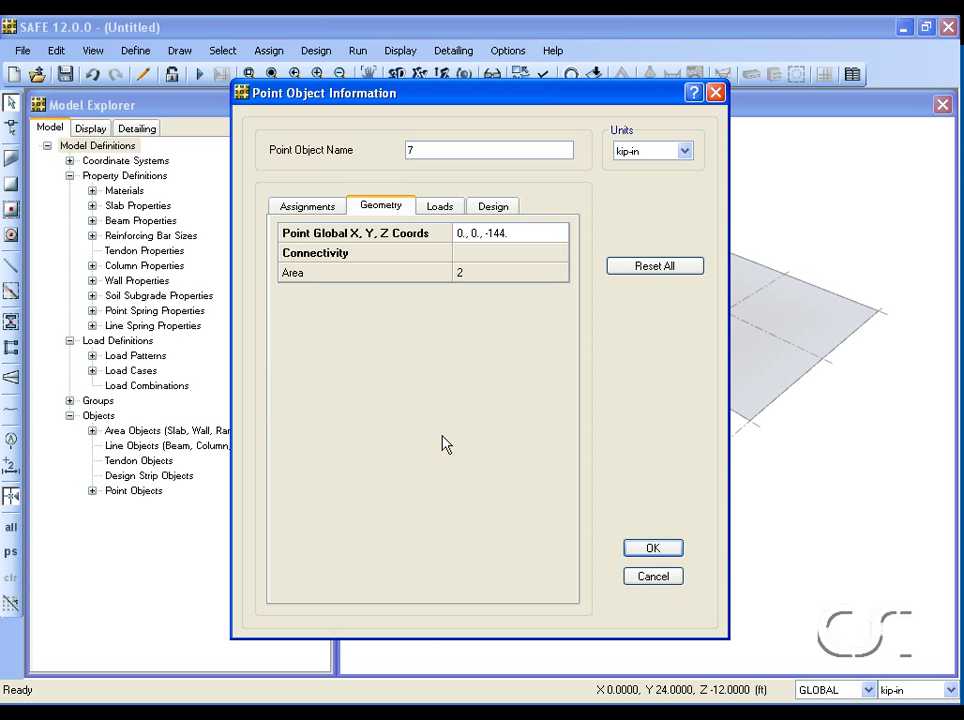
pyautogui.click(651, 550)
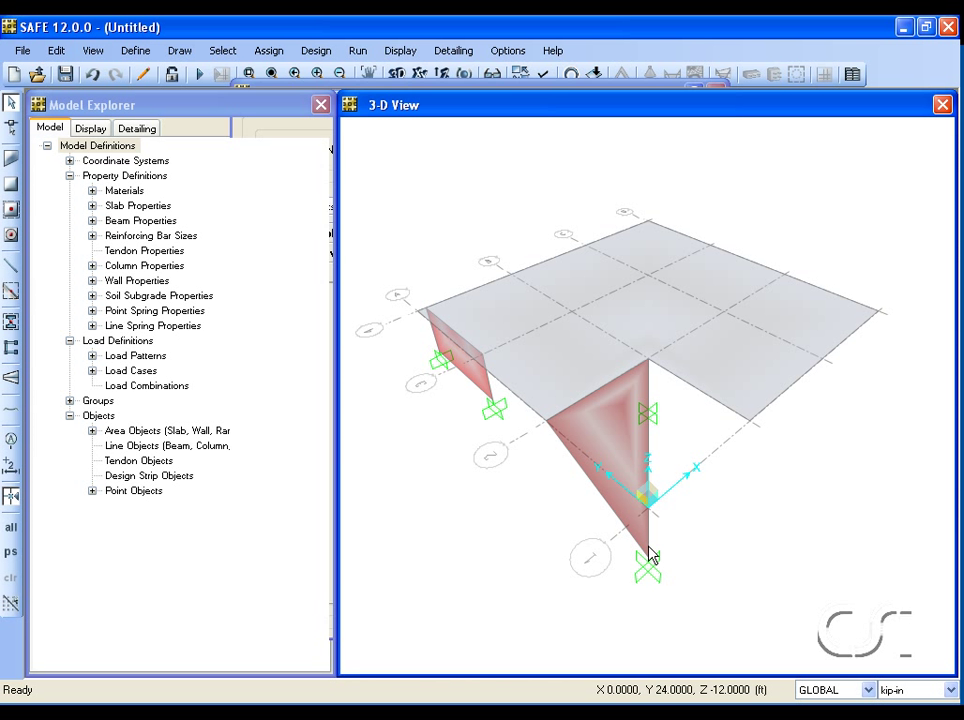
pyautogui.click(648, 414)
pyautogui.rightClick(650, 416)
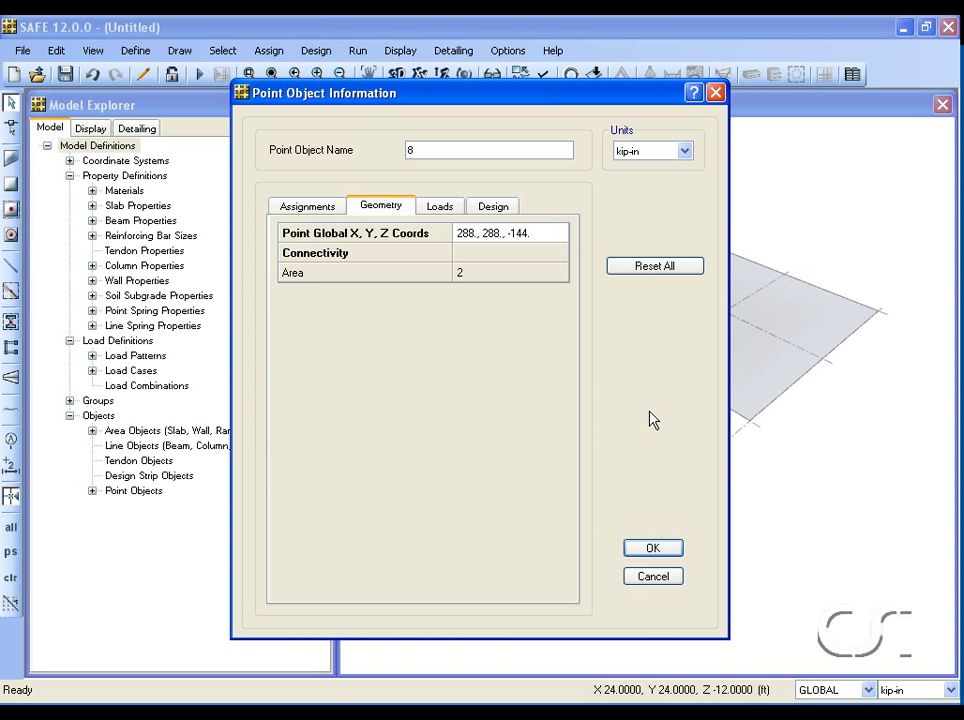
pyautogui.click(501, 236)
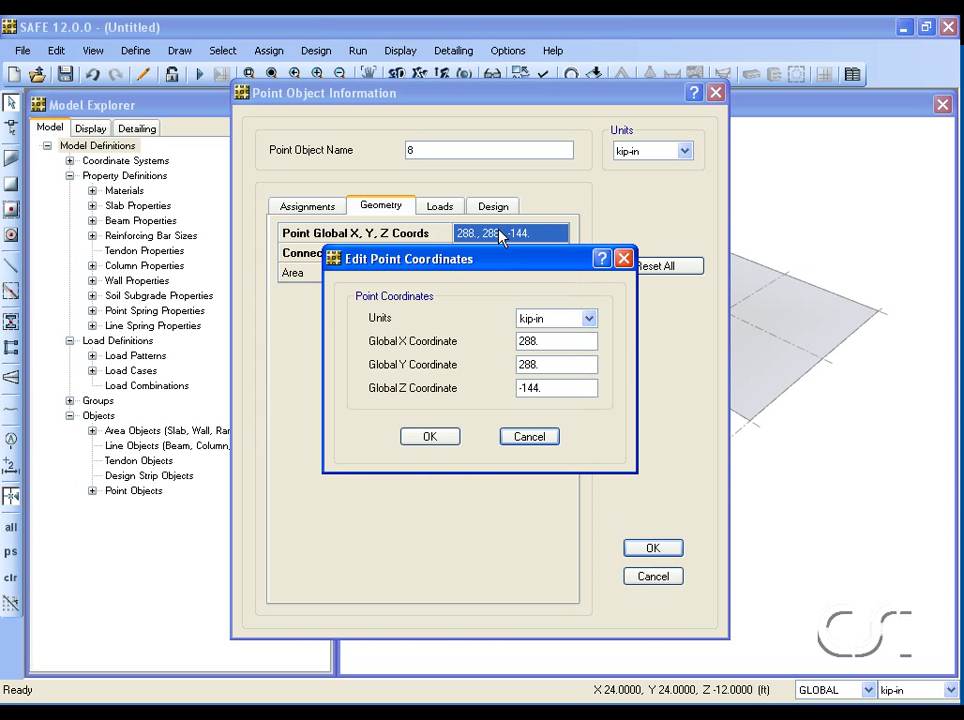
pyautogui.doubleClick(545, 366)
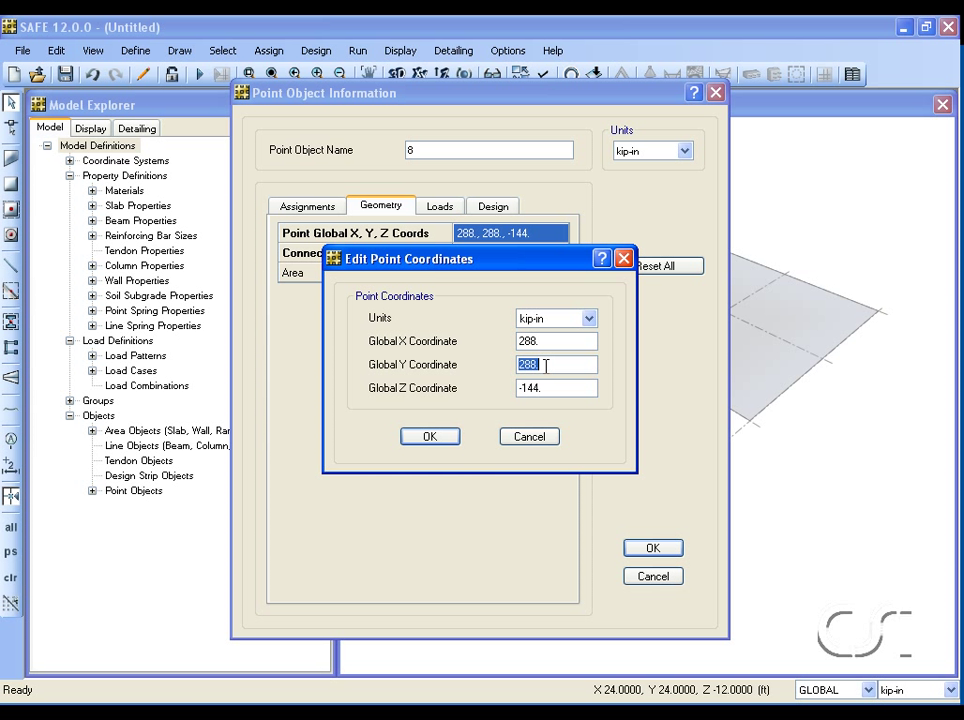
pyautogui.write('0')
pyautogui.click(430, 436)
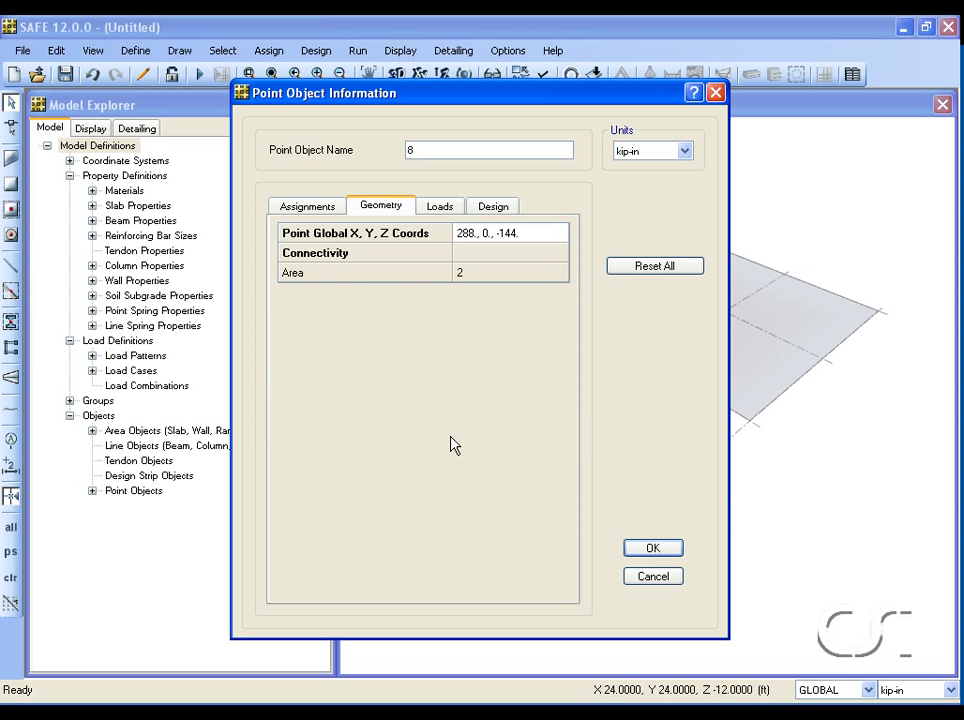
pyautogui.click(650, 549)
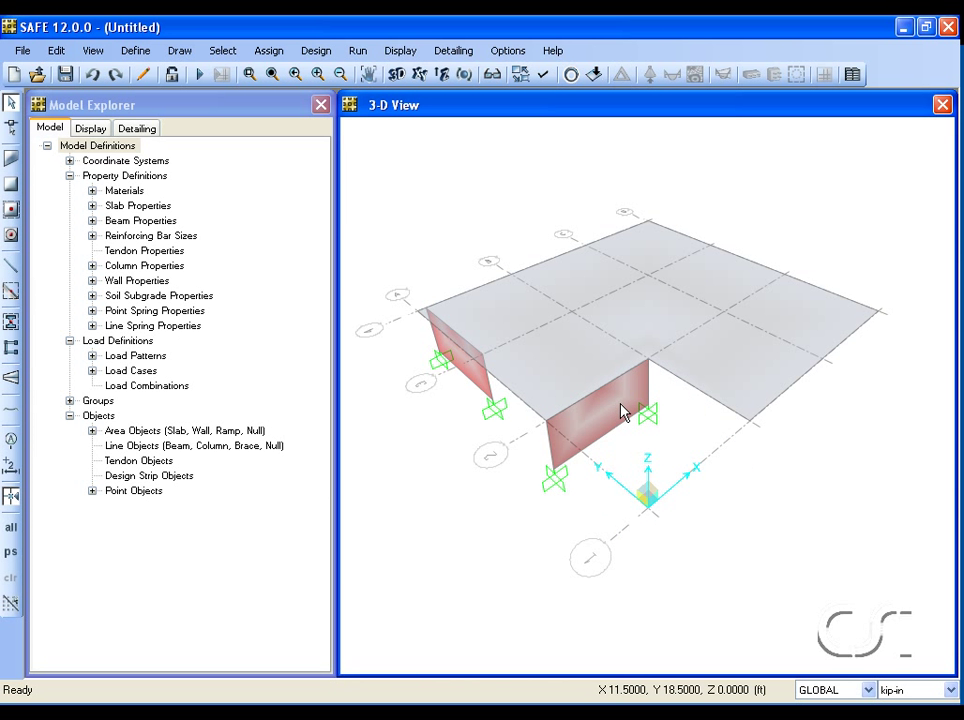
# Reshape the front wall so its lower edge slopes out past the slab toward gridline 1.
pyautogui.click(180, 52)
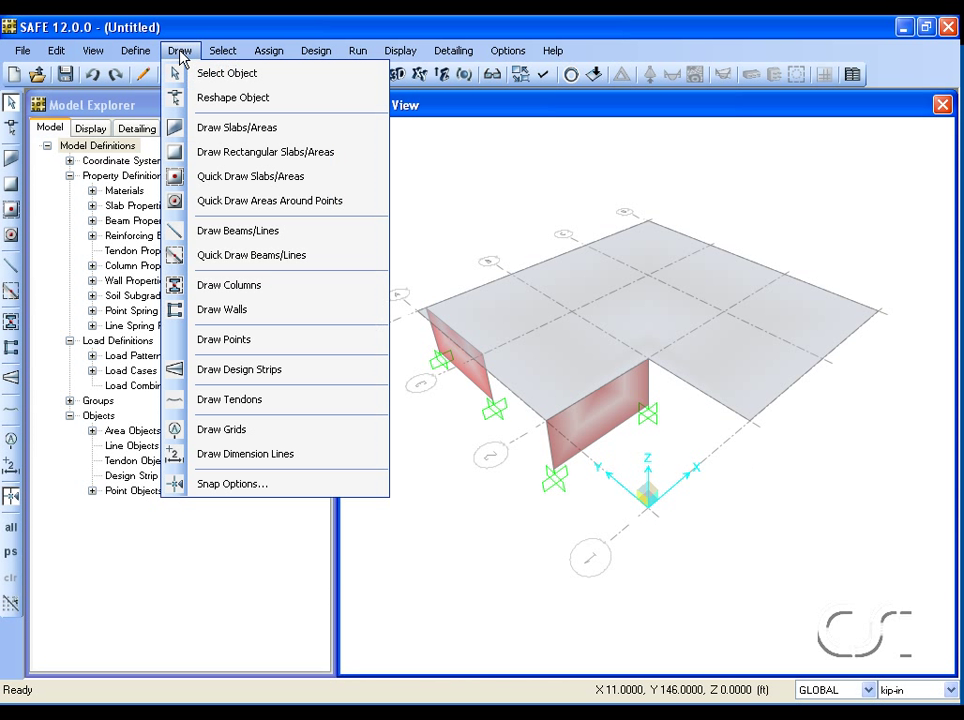
pyautogui.click(252, 99)
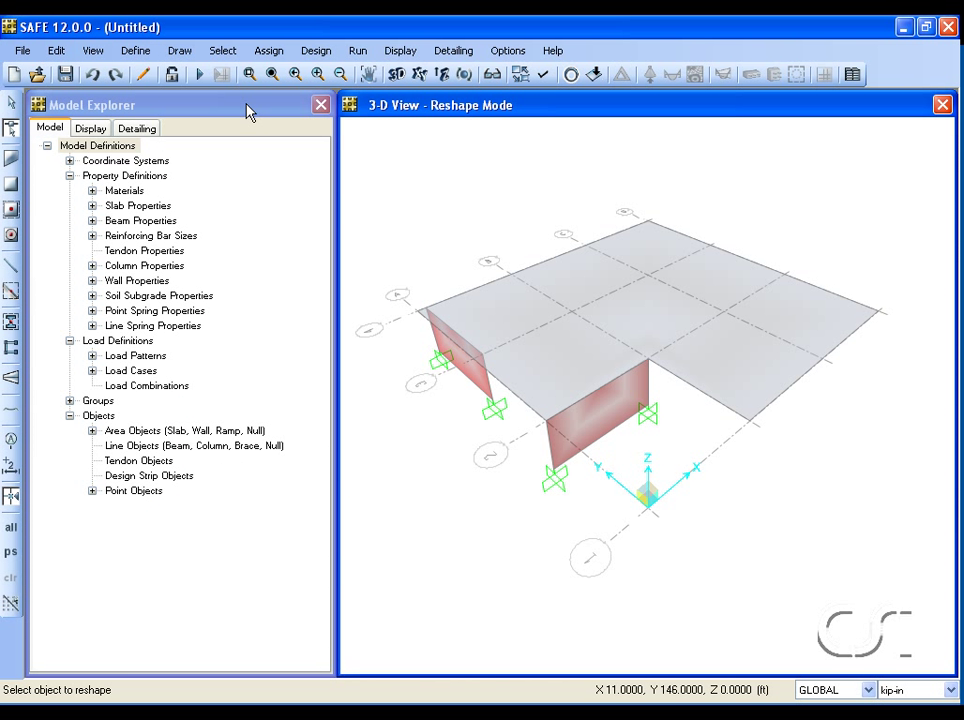
pyautogui.click(609, 420)
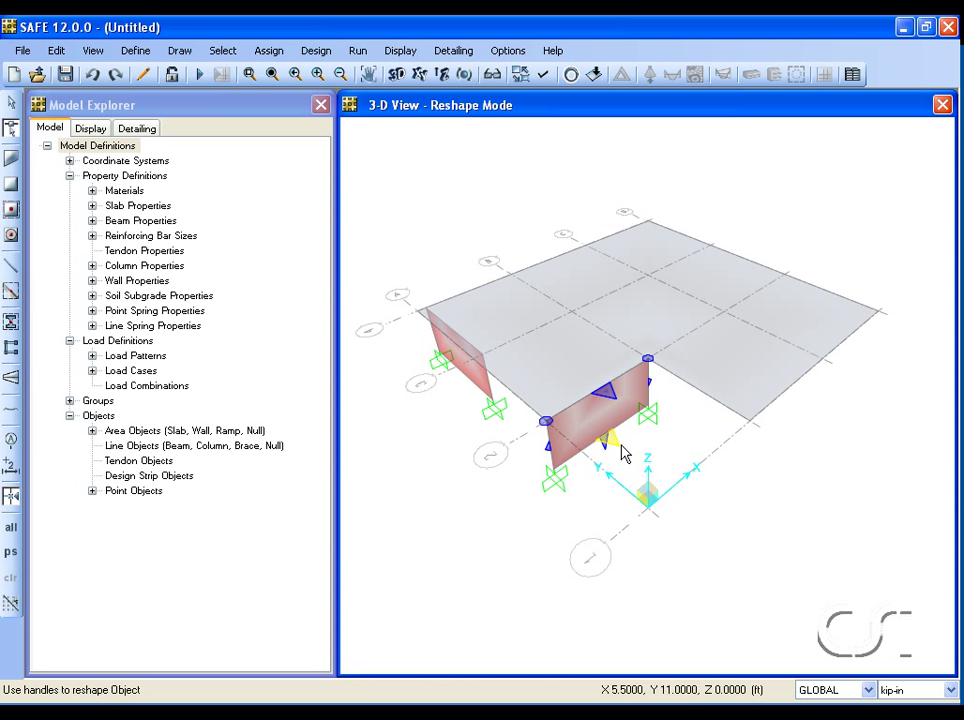
pyautogui.moveTo(626, 456); pyautogui.dragTo(703, 518)
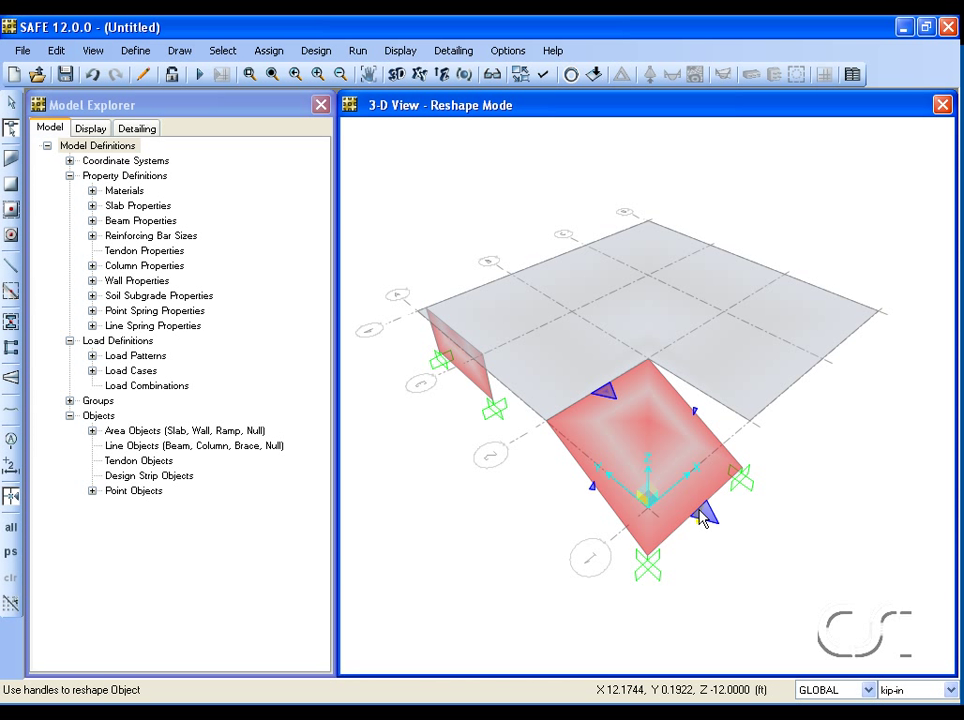
pyautogui.click(11, 104)
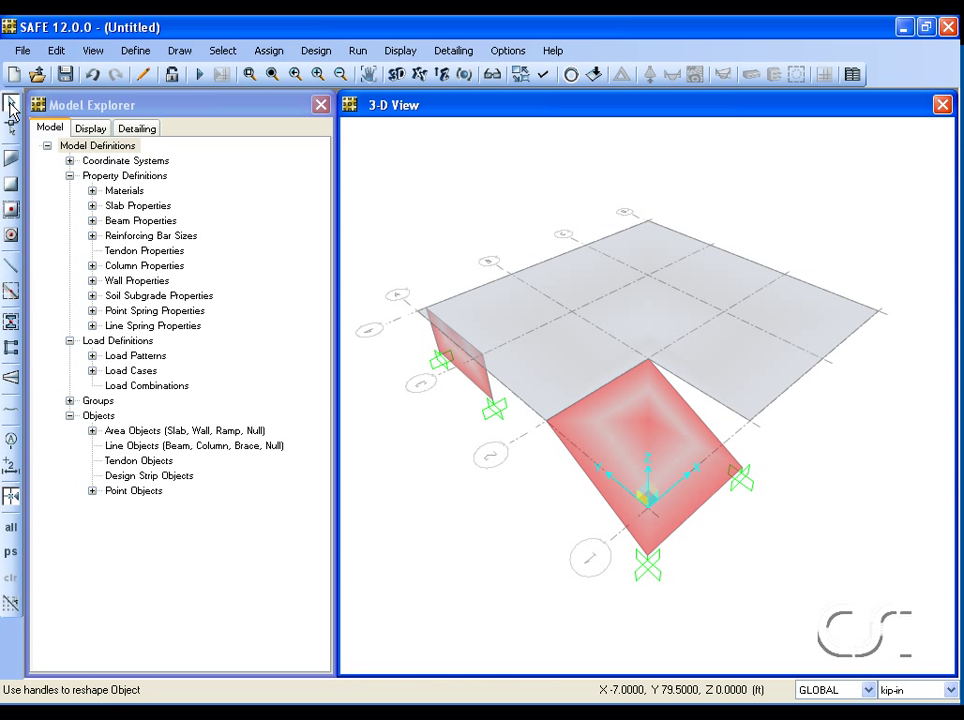